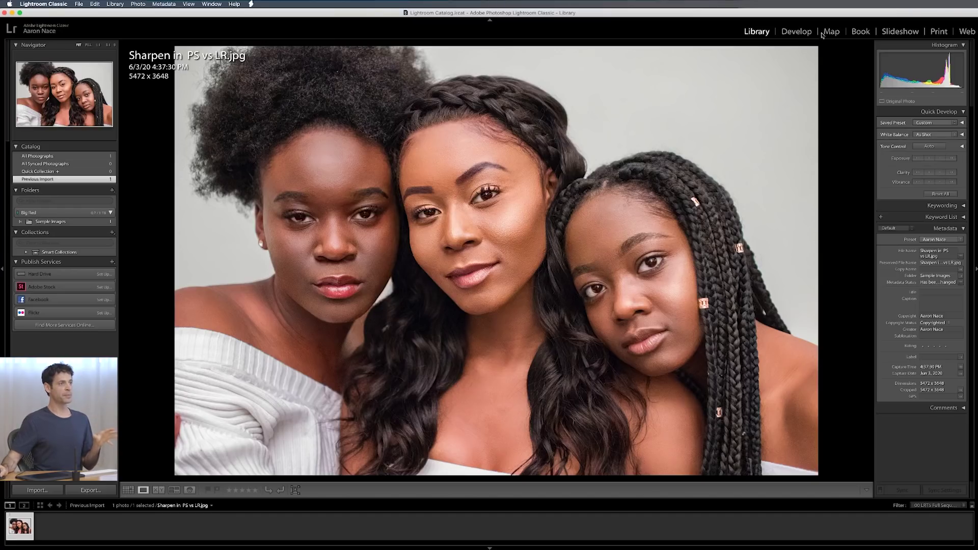
- Open the portrait for developing and raise its sharpening Amount to 97
left_click(796, 31)
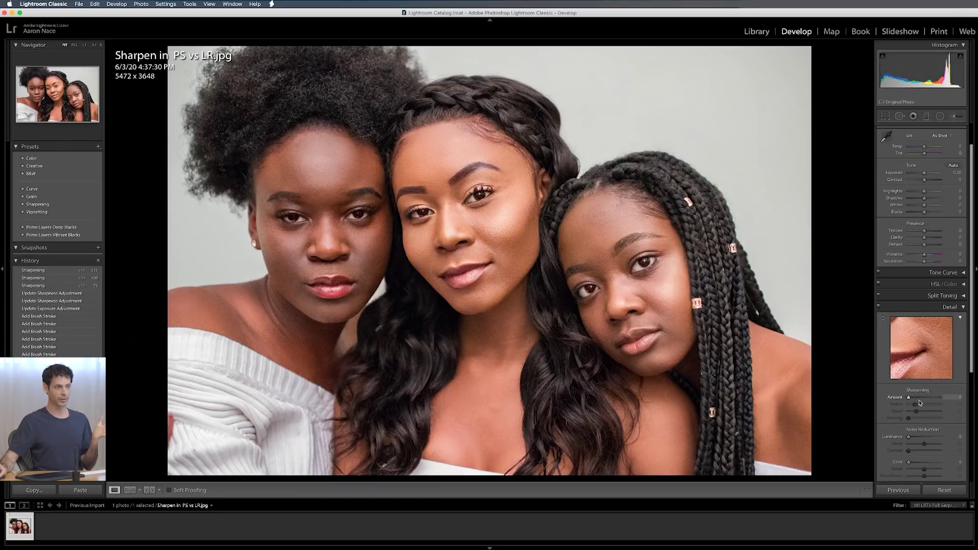
left_click_drag(926, 399, 928, 399)
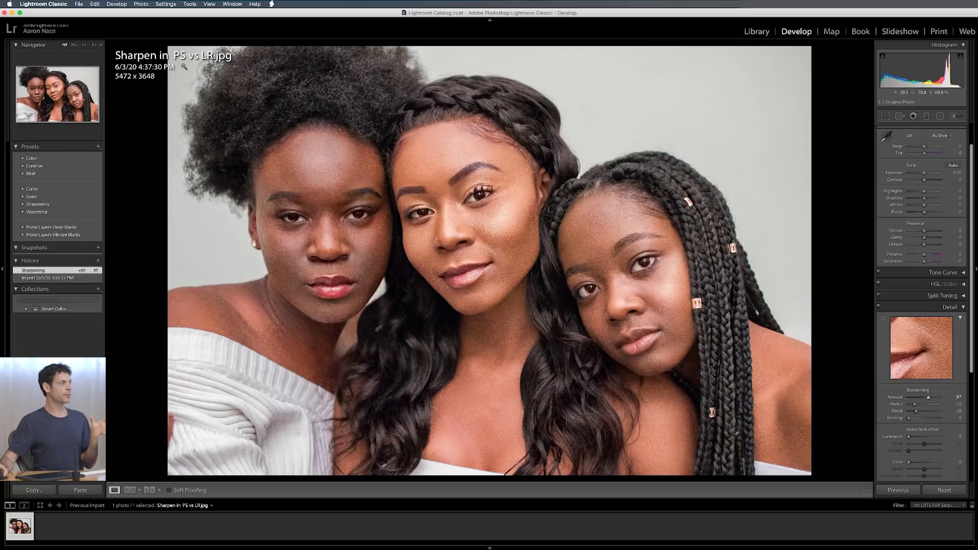
- Examine the sharpened skin of the middle woman up close and centre the Detail preview on her eye
left_click(94, 46)
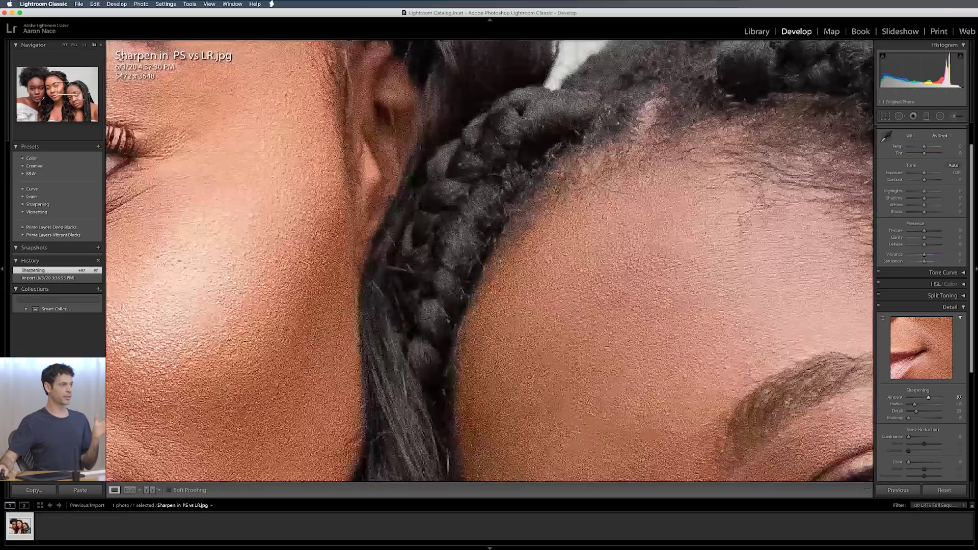
left_click_drag(281, 195, 647, 267)
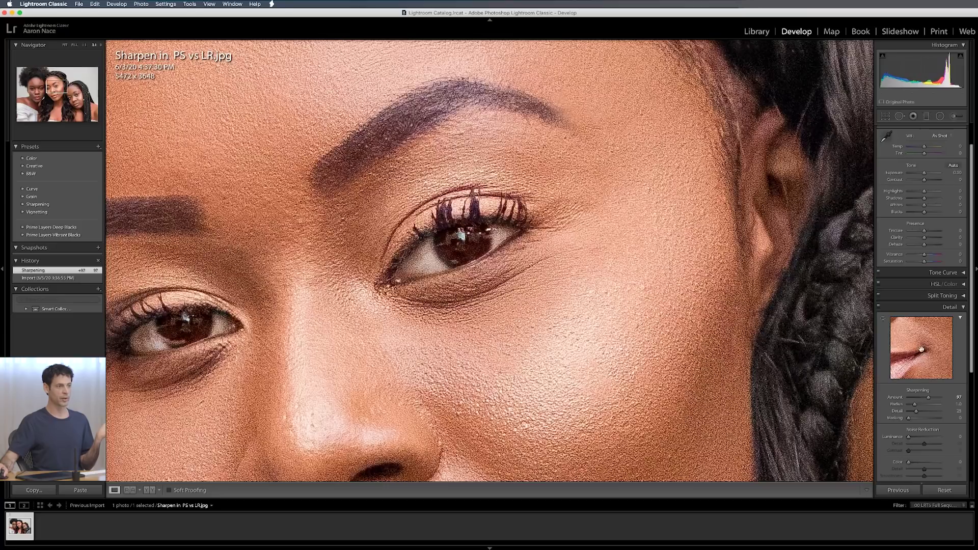
left_click(882, 319)
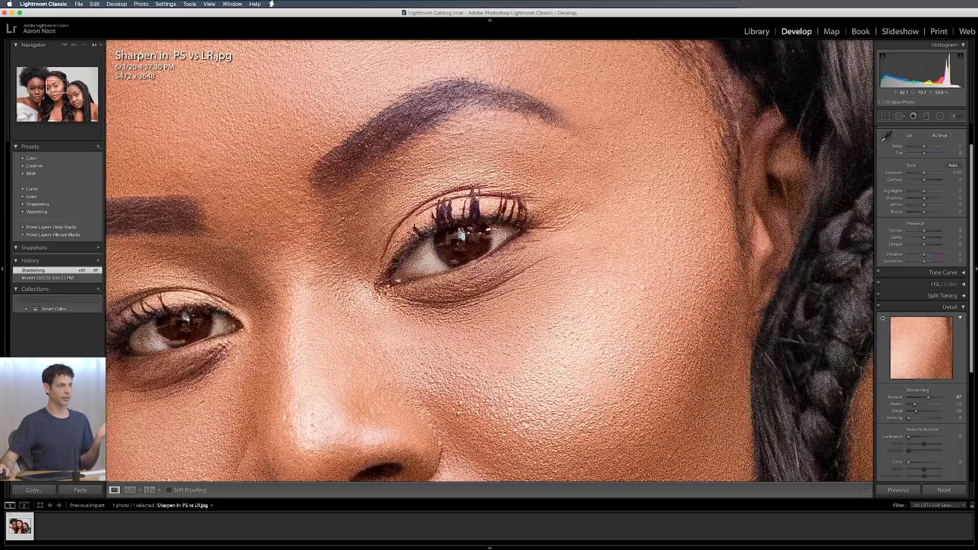
left_click(481, 242)
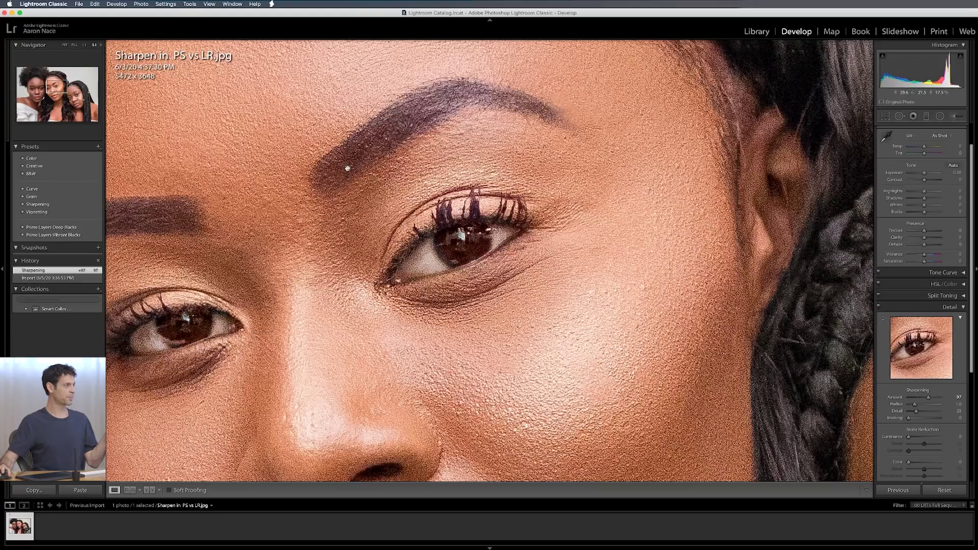
left_click(97, 45)
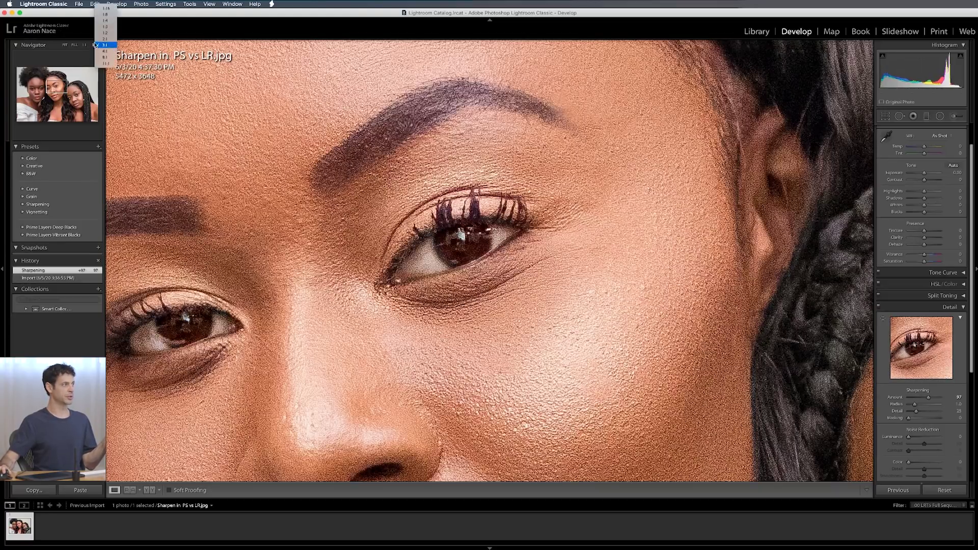
left_click(77, 54)
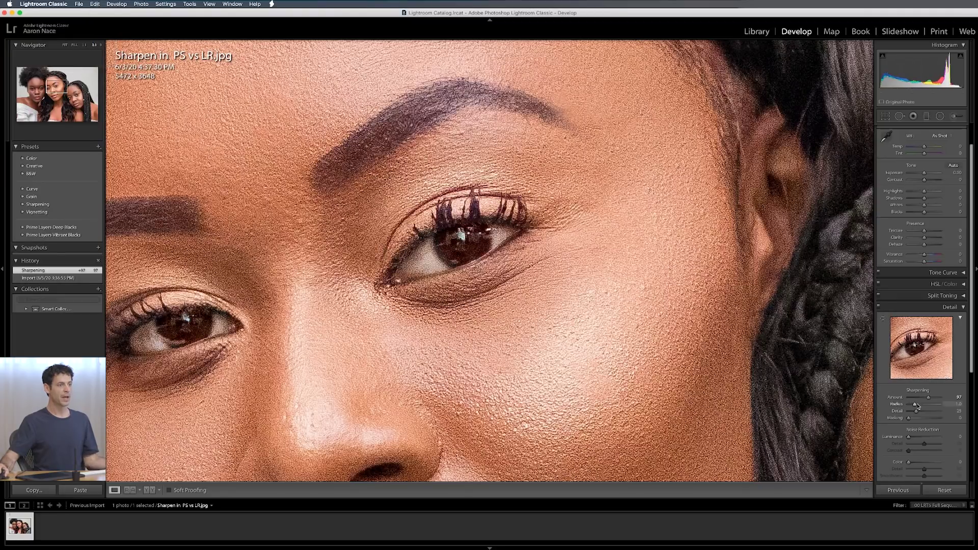
- Set the photo's sharpening to Amount 150, Radius 1.3, Detail 31 and Masking 55
left_click_drag(901, 402, 928, 399)
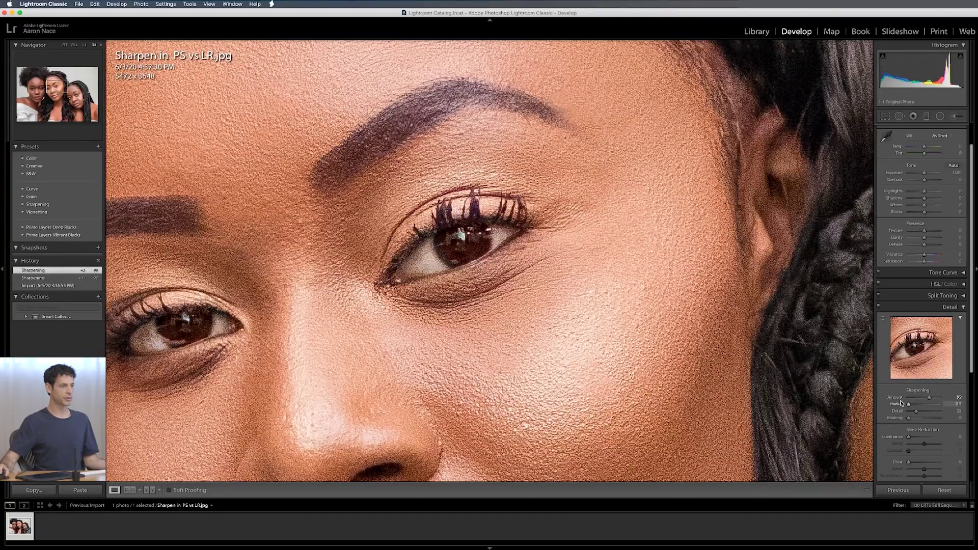
left_click_drag(940, 404, 919, 411)
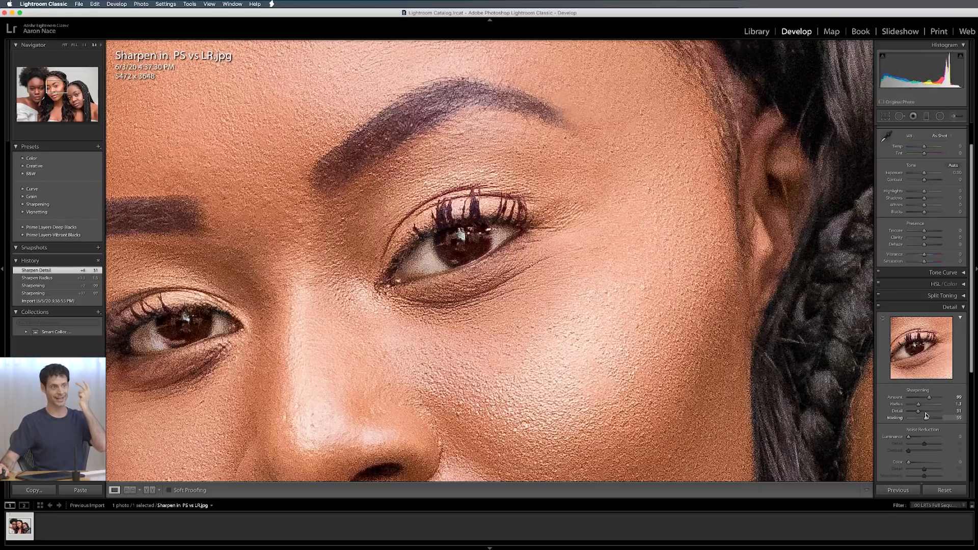
left_click_drag(926, 415, 975, 398)
left_click_drag(909, 402, 954, 400)
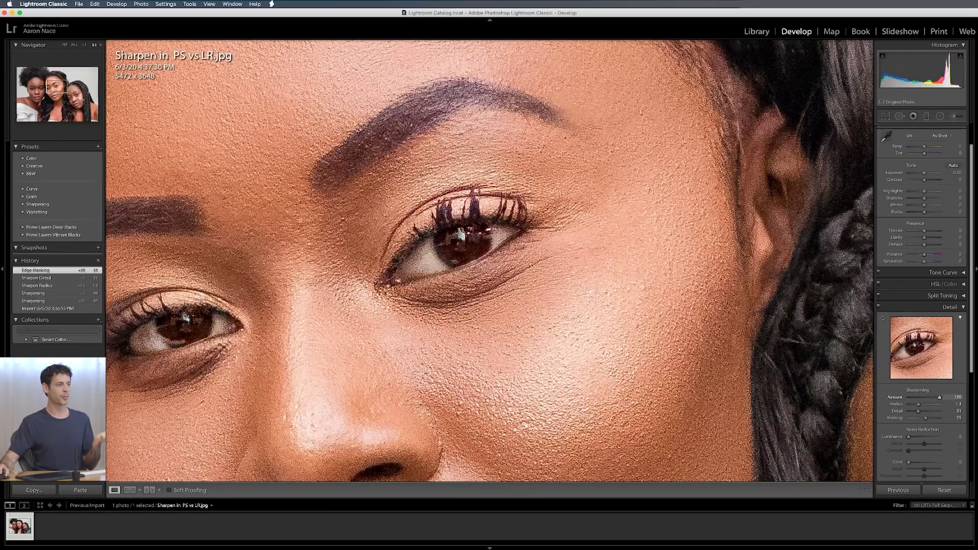
- Compare different sharpening Amounts between 0 and 150 on the whole photo and close up on the middle woman's face
key("z")
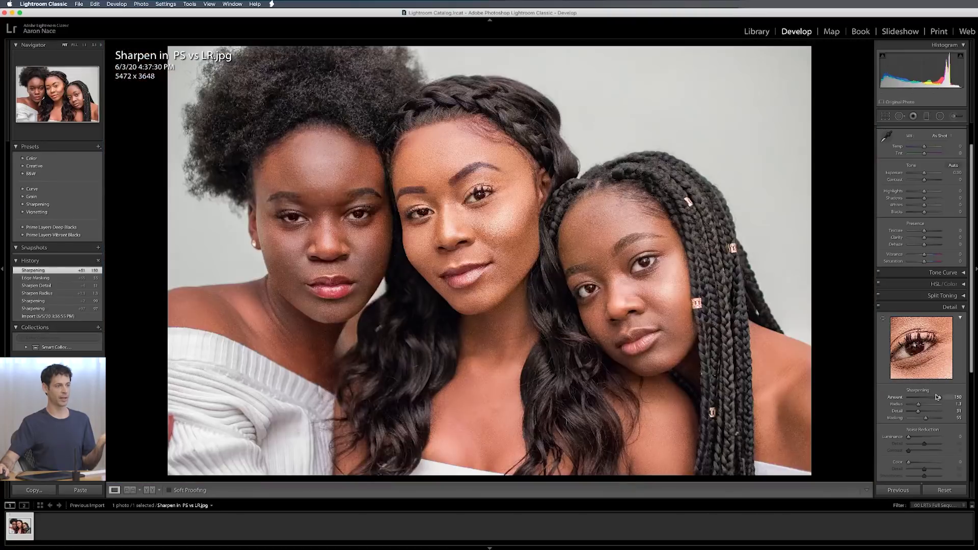
left_click_drag(923, 401, 977, 400)
left_click_drag(899, 400, 974, 400)
left_click(520, 206)
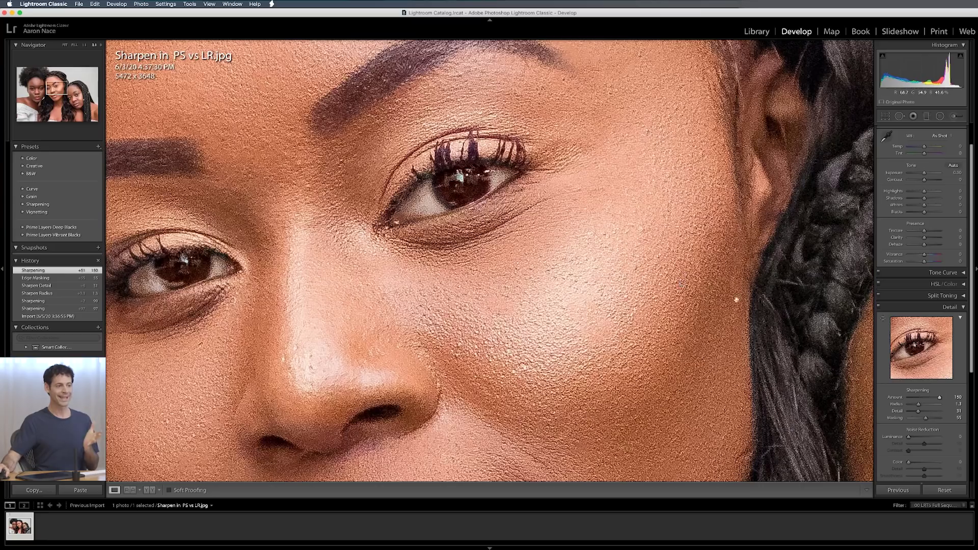
mouse_move(941, 399)
left_mouse_down()
mouse_move(913, 397)
mouse_move(958, 390)
left_mouse_up()
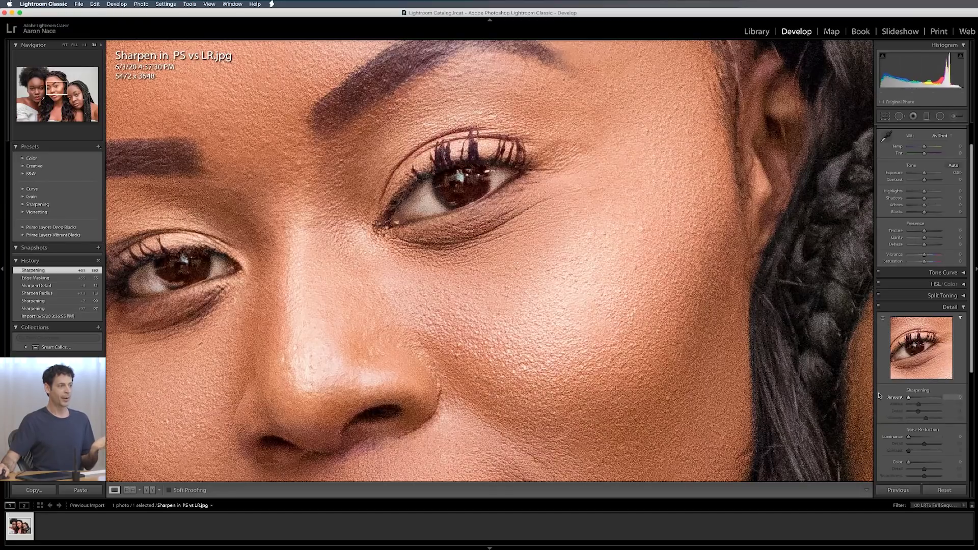
- Examine the middle woman's lips, skin and eyes close up with the sharpening Amount at 150
left_click_drag(787, 435, 705, 273)
left_click_drag(583, 397, 627, 292)
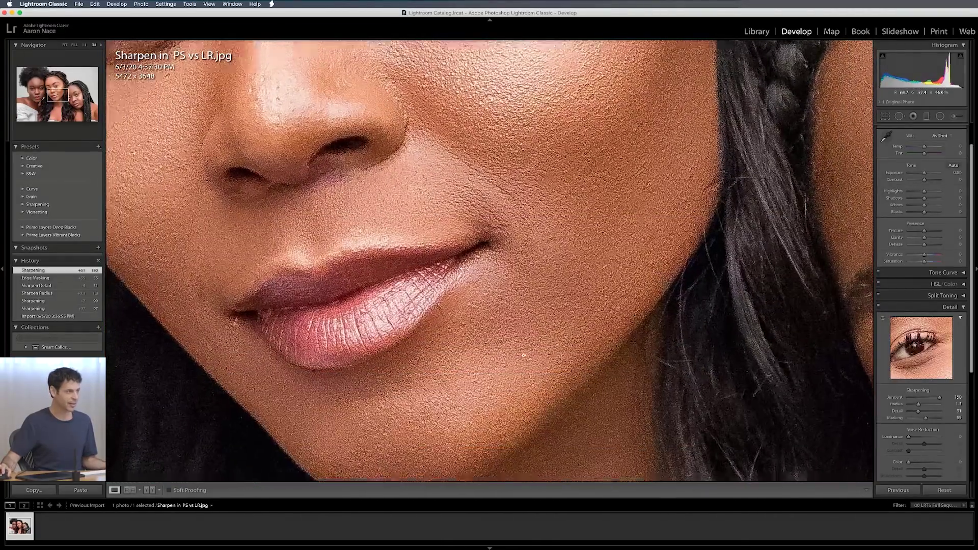
left_click_drag(519, 365, 629, 254)
left_click_drag(474, 333, 527, 344)
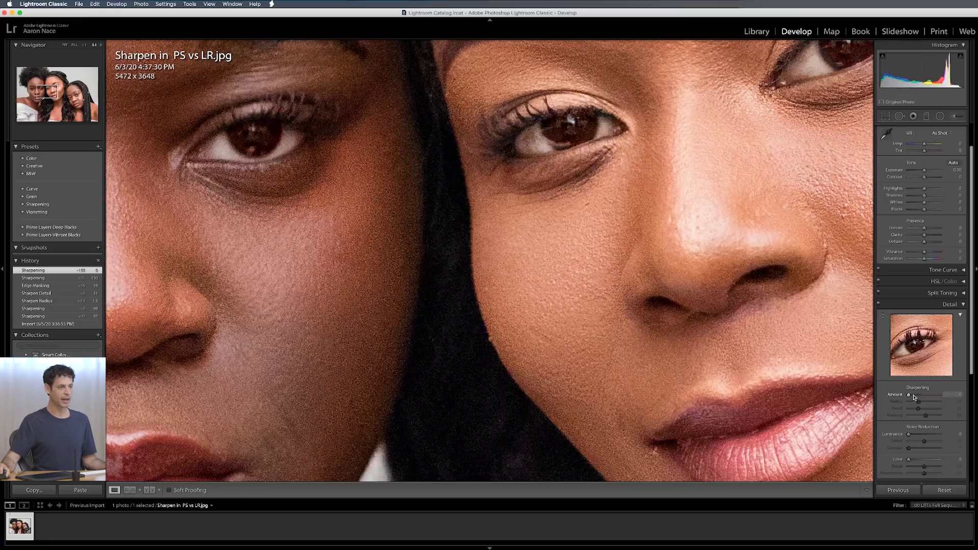
left_click_drag(913, 397, 943, 396)
left_click_drag(762, 239, 574, 362)
left_click_drag(679, 275, 560, 345)
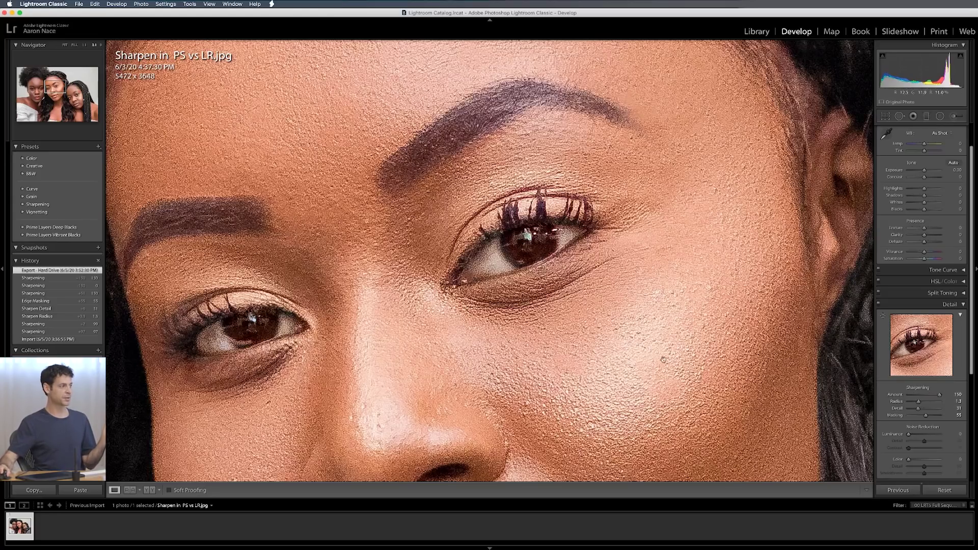
- Revert the photo to its imported state and start an Adjustment Brush with an enlarged brush size
left_click(54, 340)
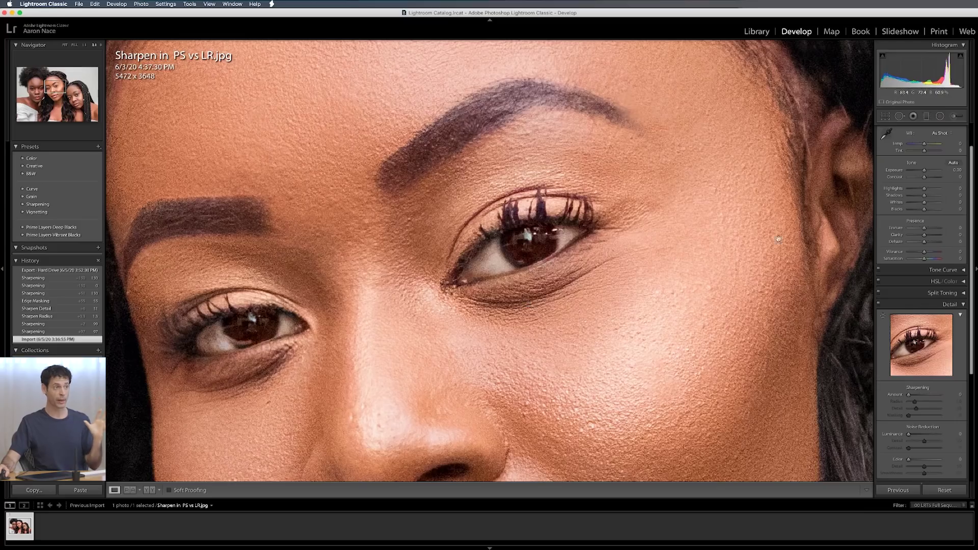
left_click(954, 117)
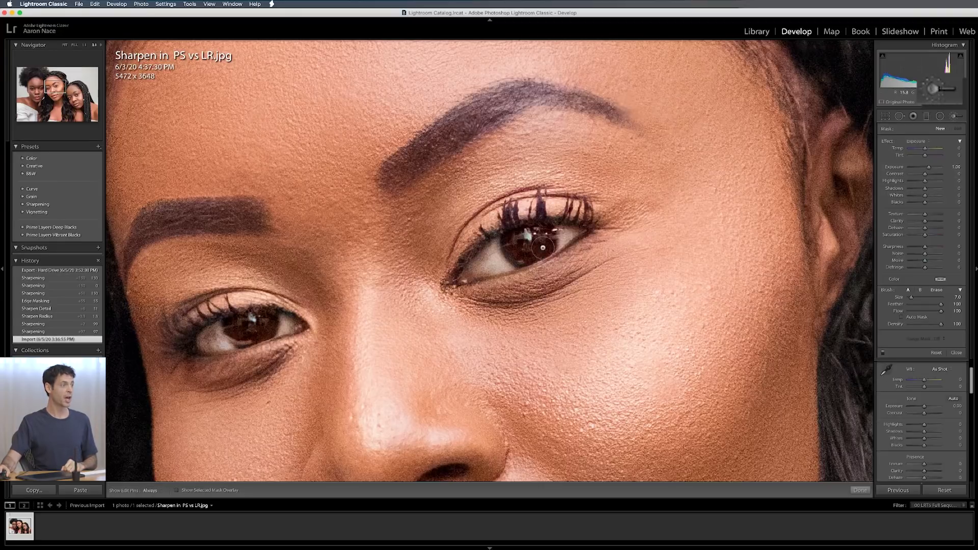
key("bracketright")
key("bracketright")
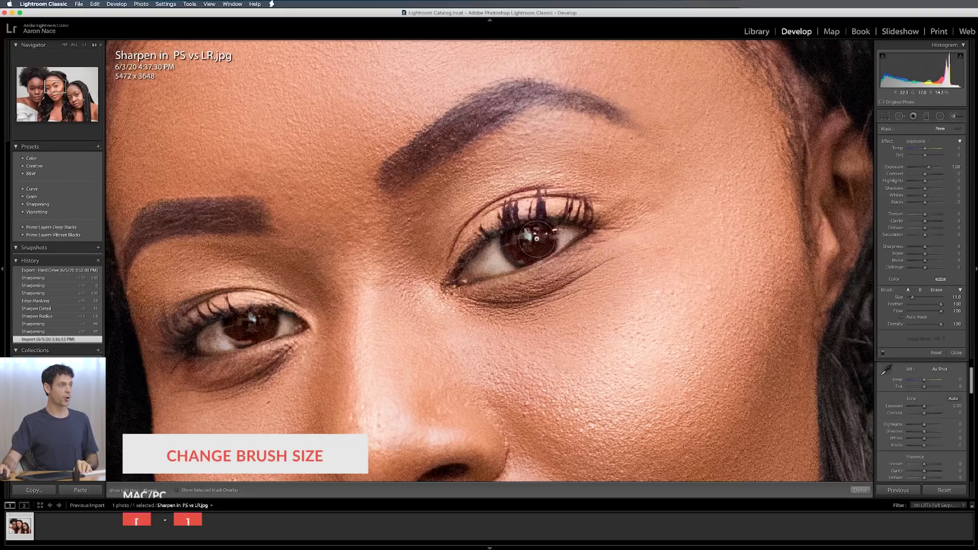
key("bracketright")
key("bracketright")
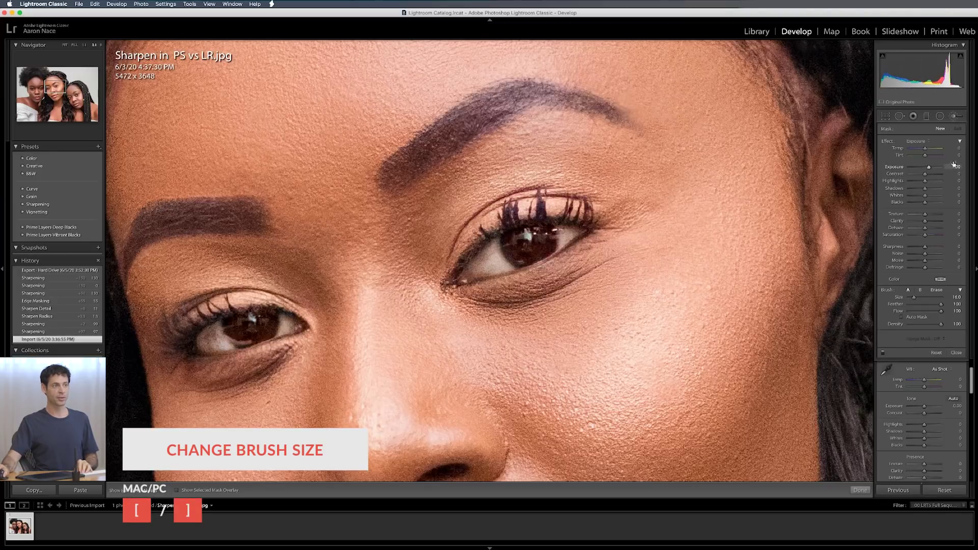
- Brush an Exposure 1.00 adjustment over both eyes of the middle woman and of the woman with the afro
mouse_move(528, 237)
left_mouse_down()
mouse_move(543, 254)
mouse_move(515, 264)
mouse_move(471, 249)
mouse_move(566, 199)
mouse_move(606, 234)
left_mouse_up()
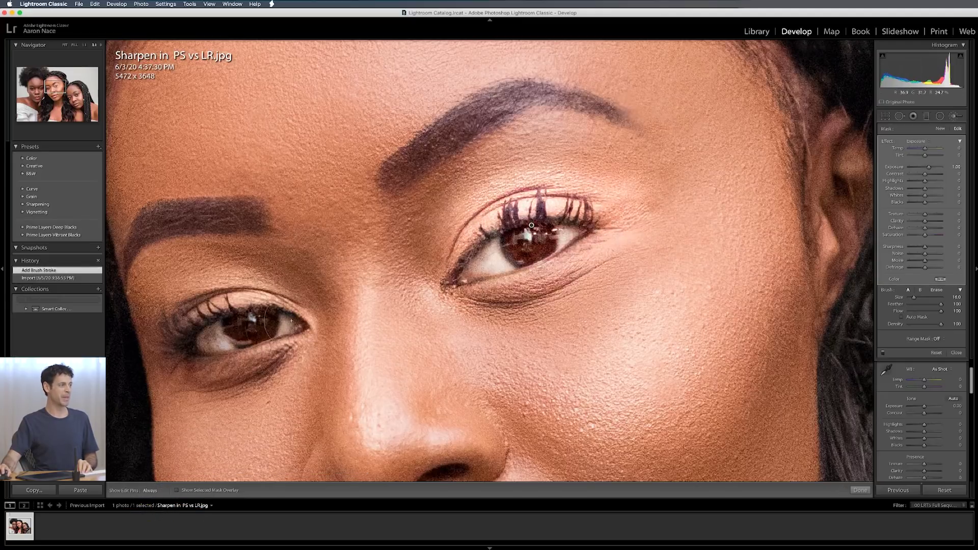
mouse_move(270, 323)
left_mouse_down()
mouse_move(196, 326)
mouse_move(260, 326)
left_mouse_up()
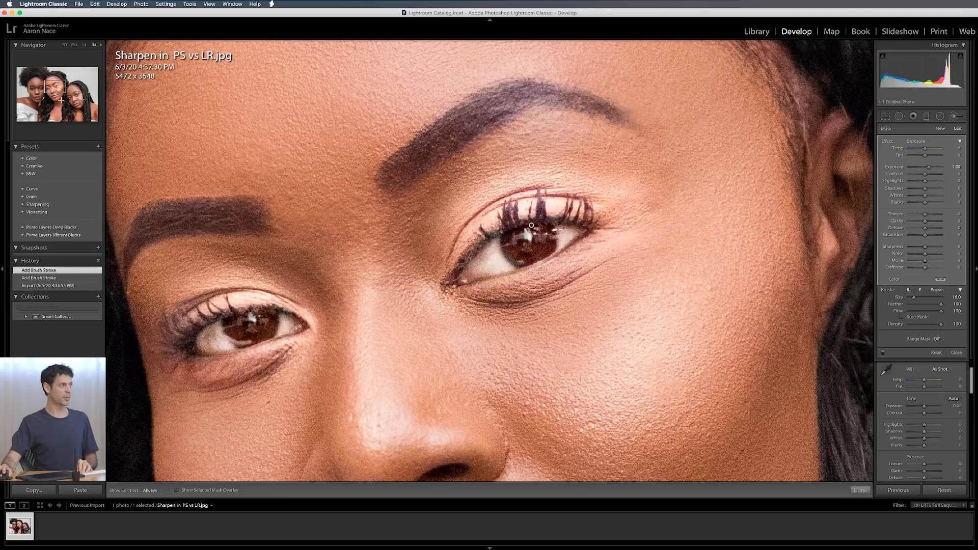
left_click_drag(65, 89, 37, 92)
mouse_move(262, 216)
left_mouse_down()
mouse_move(285, 229)
mouse_move(367, 234)
mouse_move(285, 272)
left_mouse_up()
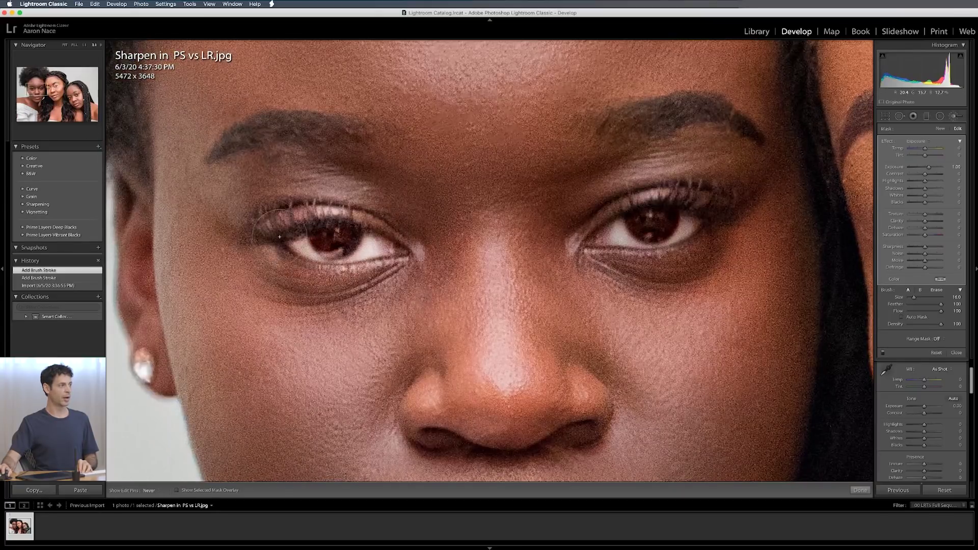
mouse_move(563, 221)
left_mouse_down()
mouse_move(592, 233)
mouse_move(727, 205)
mouse_move(609, 222)
left_mouse_up()
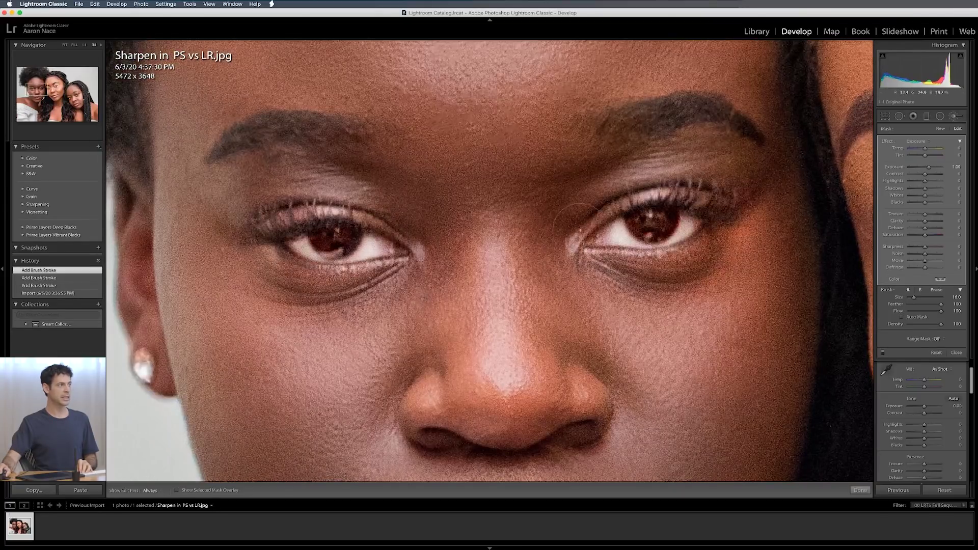
- Brush the same exposure adjustment over both eyes of the woman with the long braids
left_click_drag(64, 110, 74, 97)
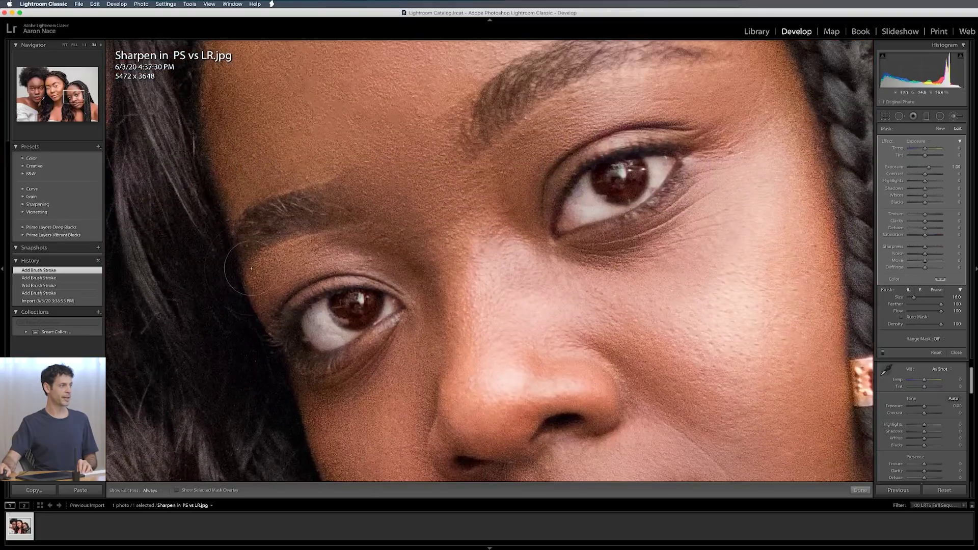
mouse_move(346, 313)
left_mouse_down()
mouse_move(392, 306)
mouse_move(286, 356)
mouse_move(300, 293)
left_mouse_up()
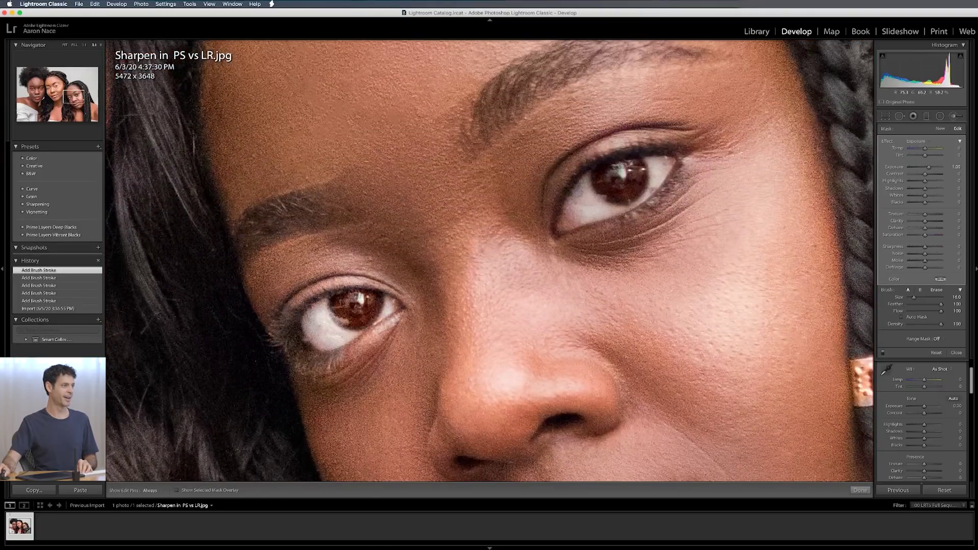
mouse_move(560, 219)
left_mouse_down()
mouse_move(677, 168)
mouse_move(611, 114)
mouse_move(552, 204)
left_mouse_up()
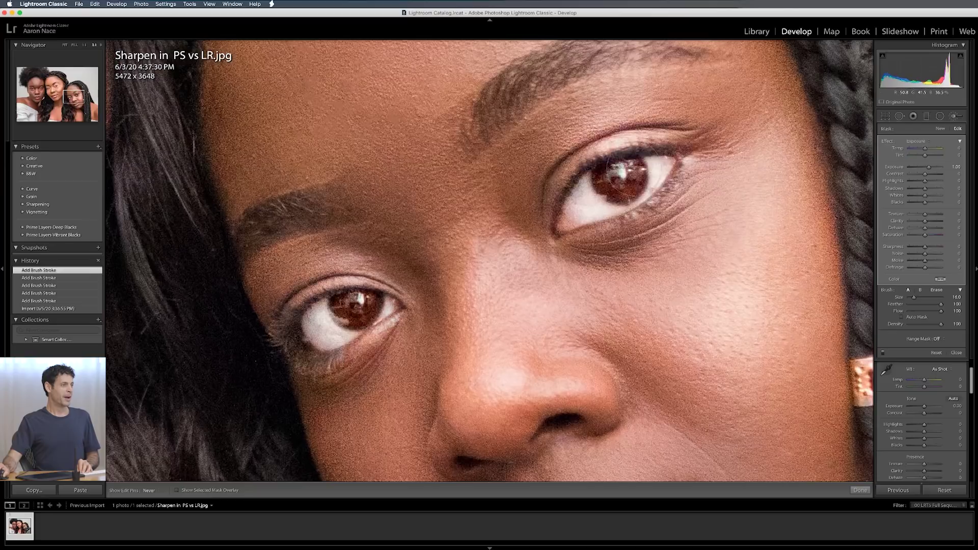
- Set the eye brush adjustment's Exposure to 0 and its Sharpness to 100
left_click_drag(73, 95, 53, 88)
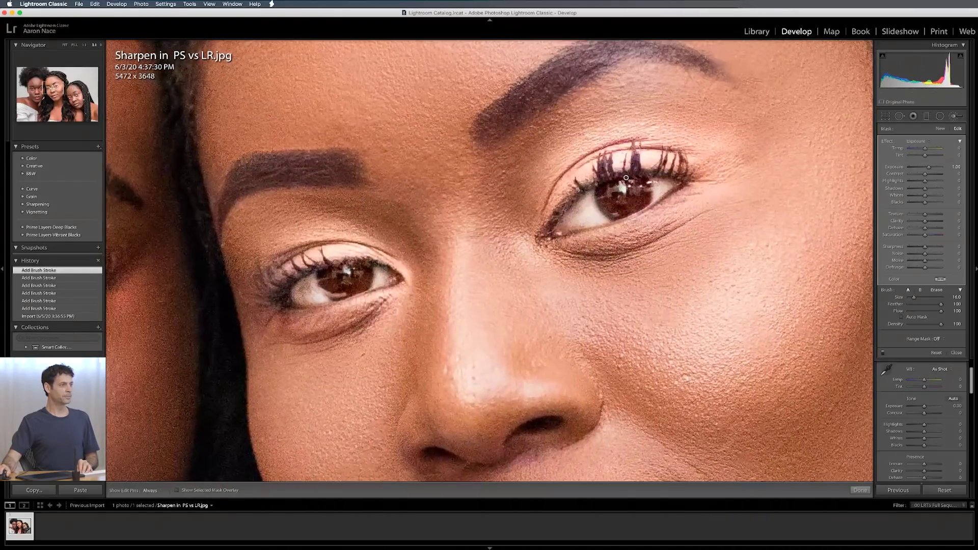
left_click(951, 168)
type("0")
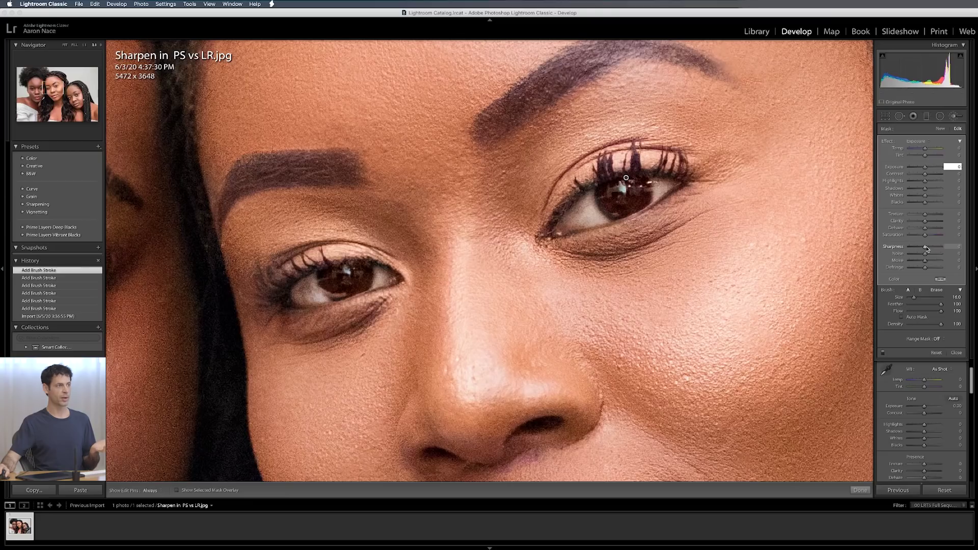
left_click_drag(927, 248, 961, 249)
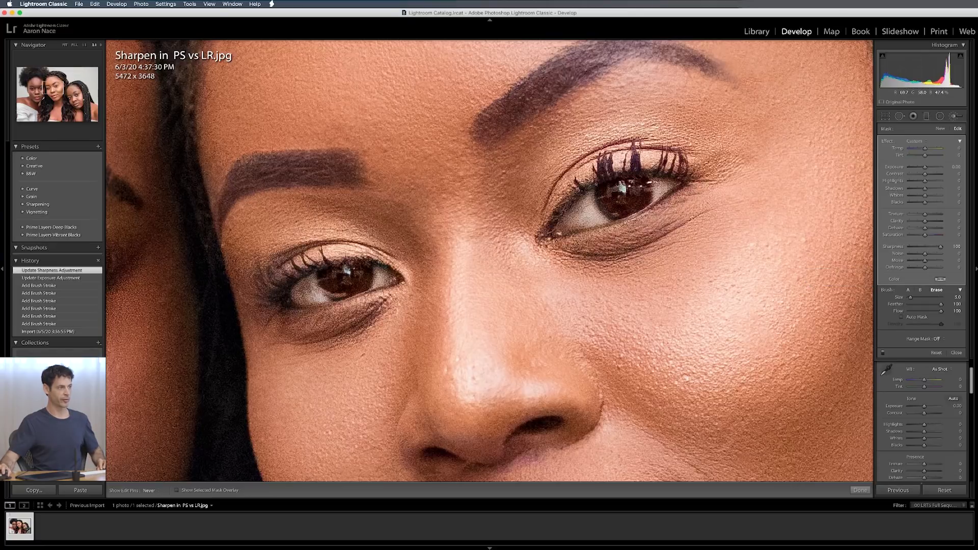
left_click(626, 178)
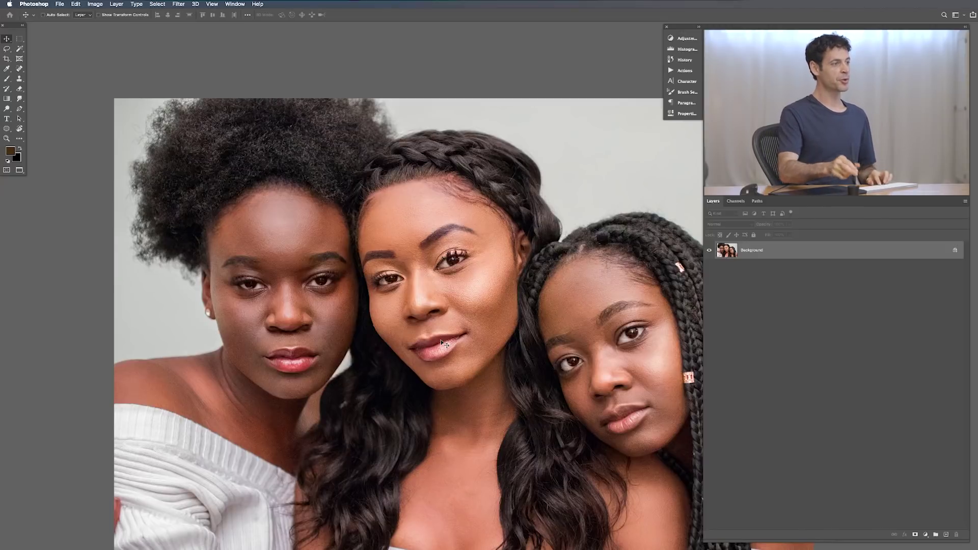
- In Photoshop, duplicate the portrait's Background layer and add a new blank layer on top
left_click_drag(481, 314, 425, 271)
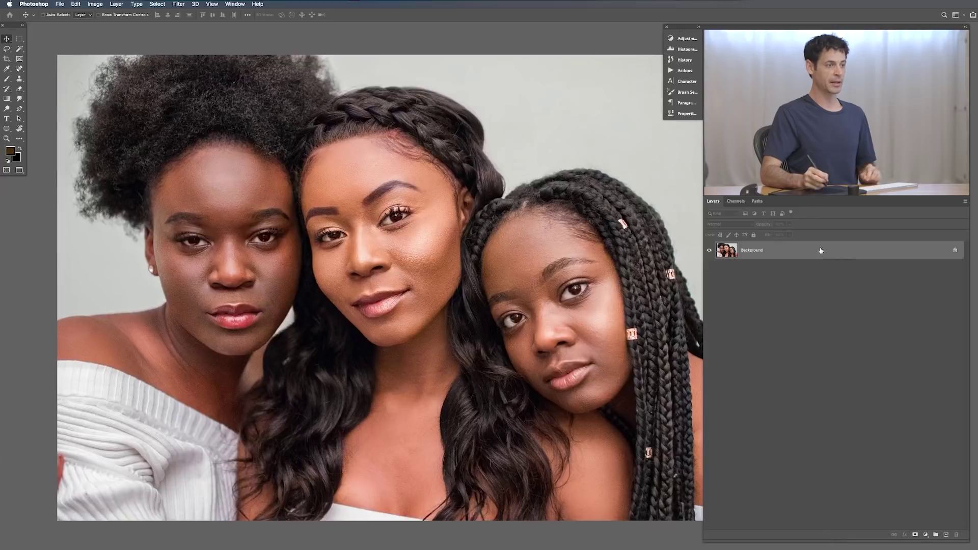
key("super+j")
key("super+j")
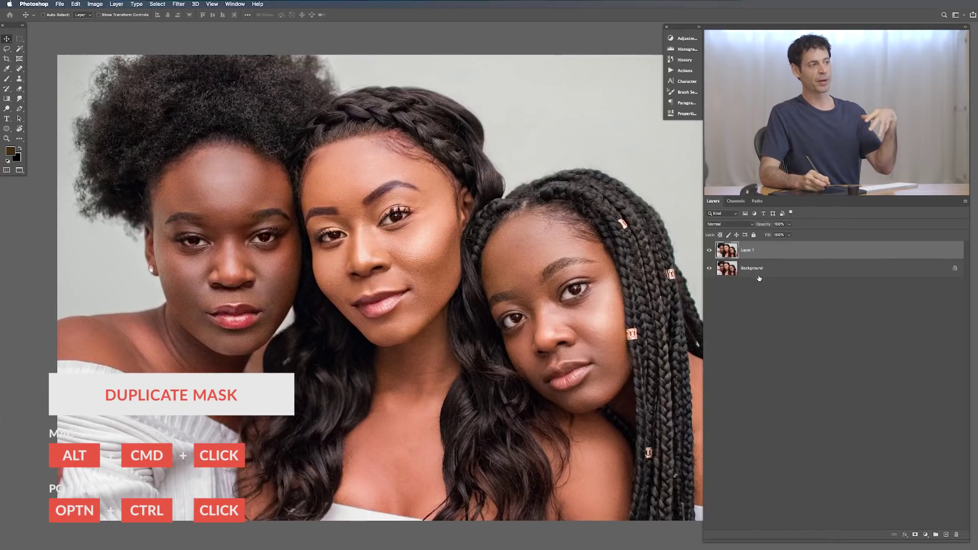
left_click(945, 535)
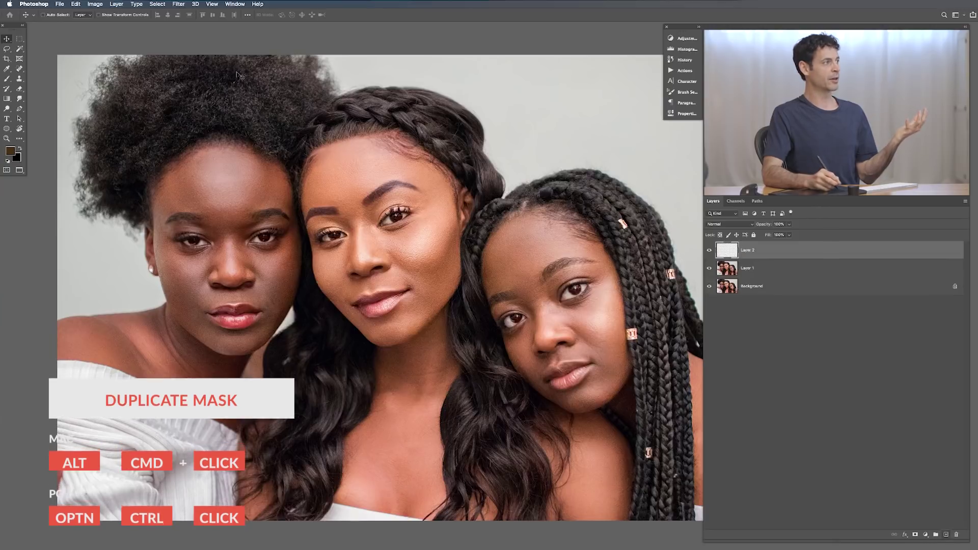
- Fill the blank top layer with the merged image using Apply Image, and delete that layer
left_click(94, 3)
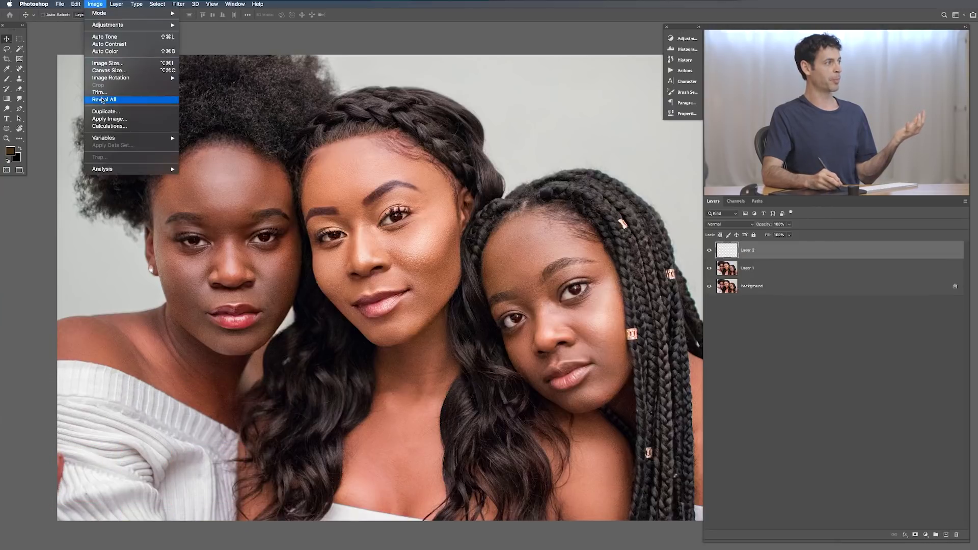
left_click(100, 118)
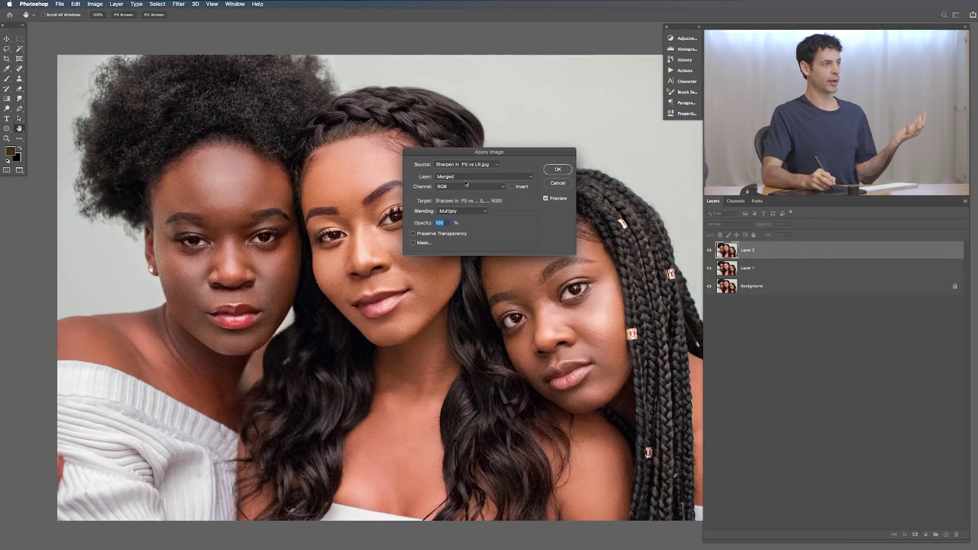
left_click(452, 212)
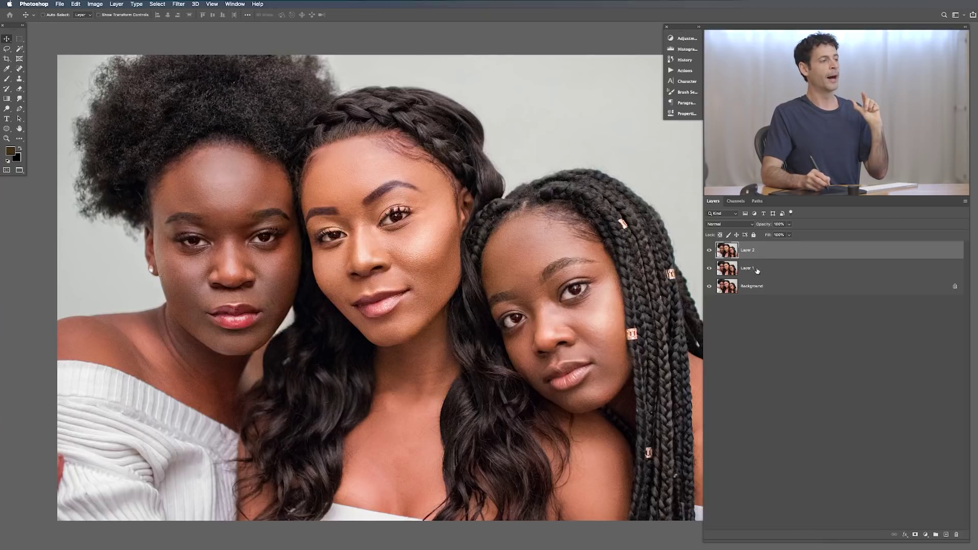
key("Delete")
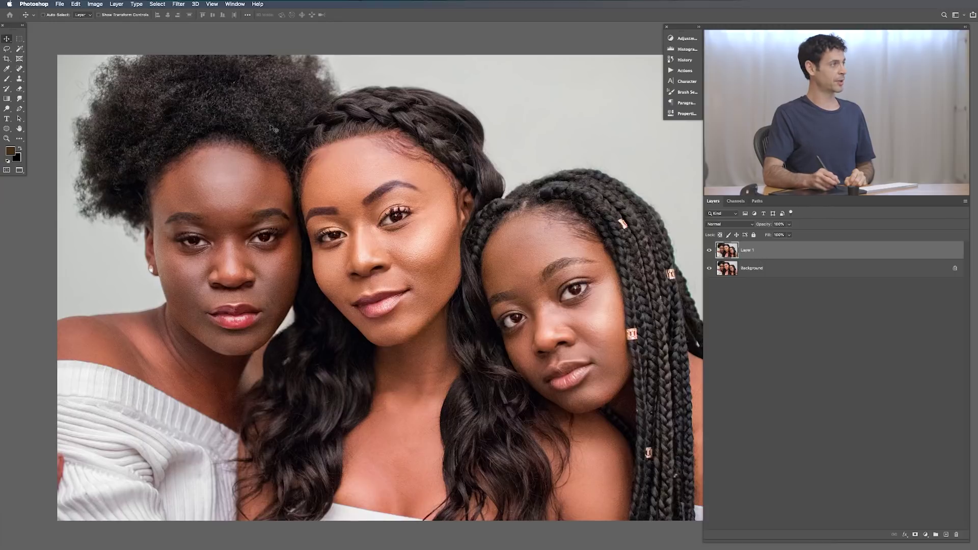
- Desaturate the duplicated portrait layer, Layer 1, and convert it to a smart object
left_click(98, 5)
mouse_move(106, 24)
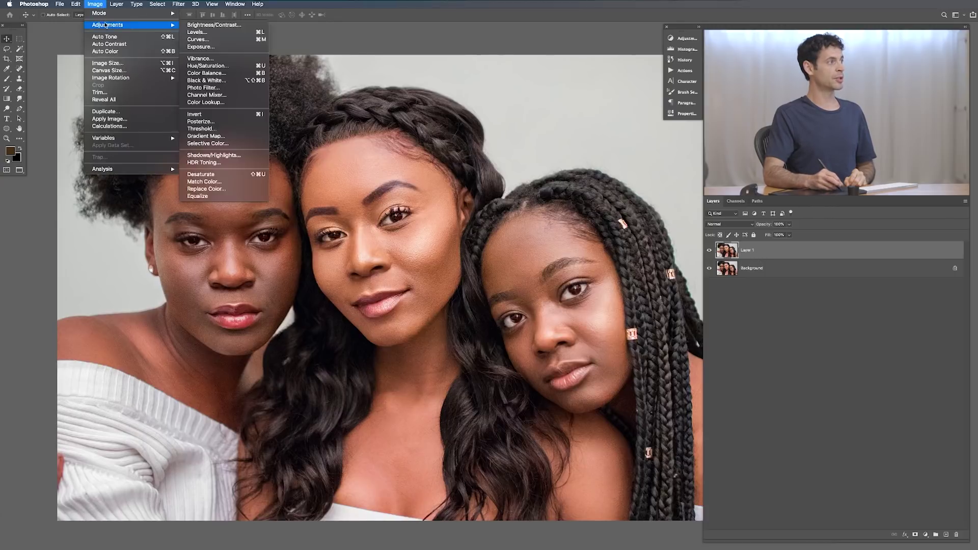
left_click(217, 176)
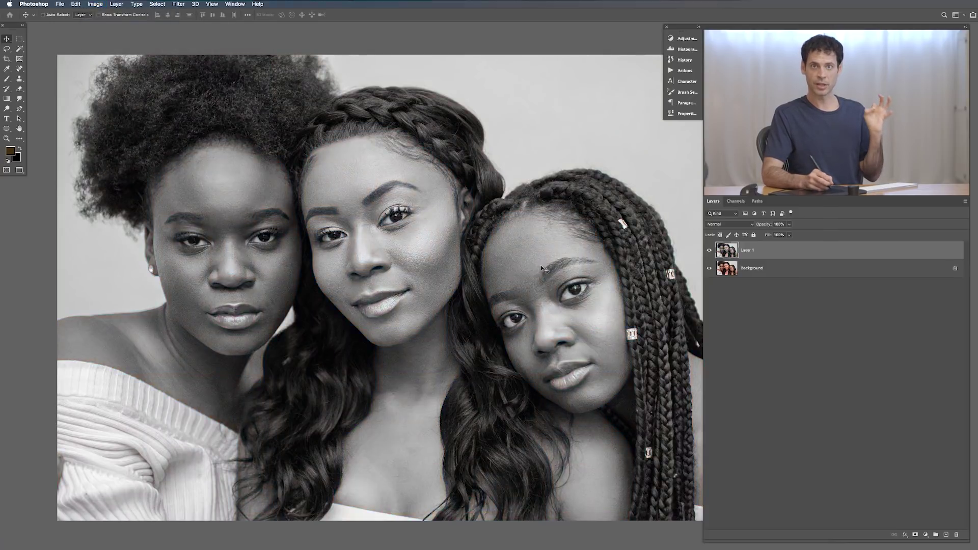
right_click(797, 249)
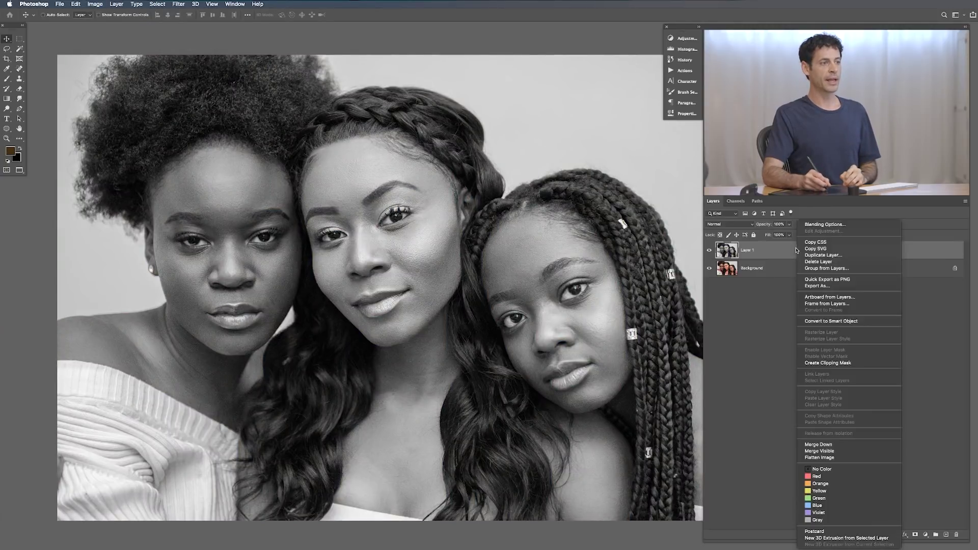
left_click(821, 321)
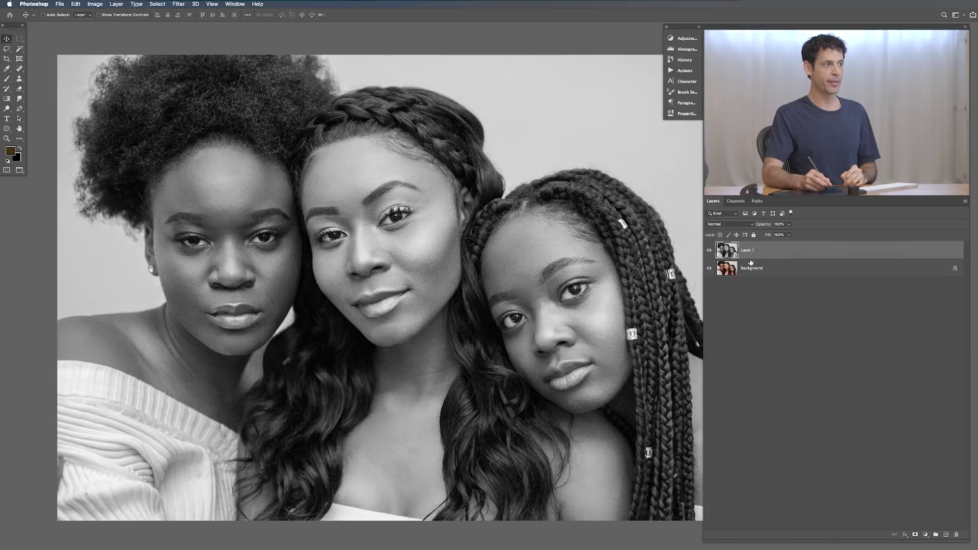
- Set Layer 1's blend mode to Overlay and compare the image with the layer hidden and shown
left_click(726, 227)
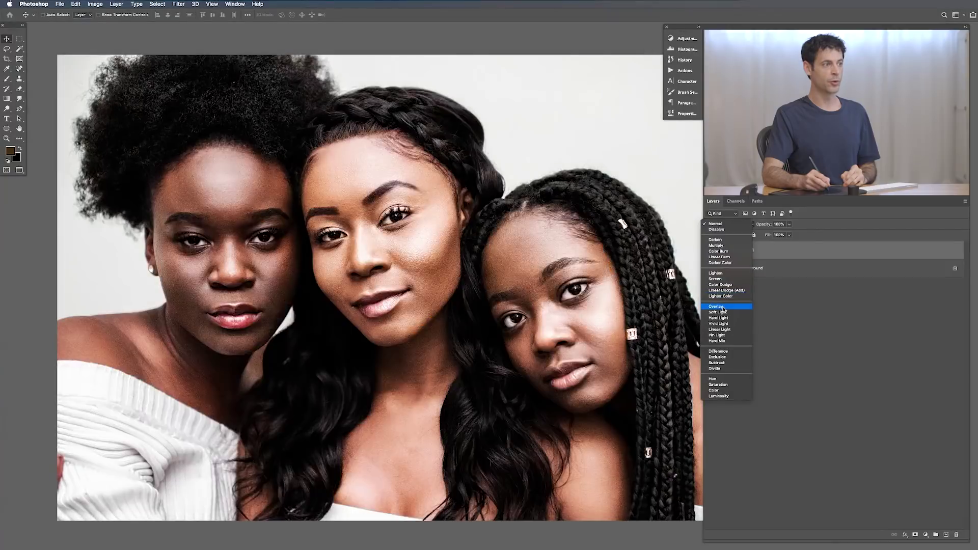
left_click(725, 307)
left_click(710, 251)
left_click(710, 251)
left_click(712, 254)
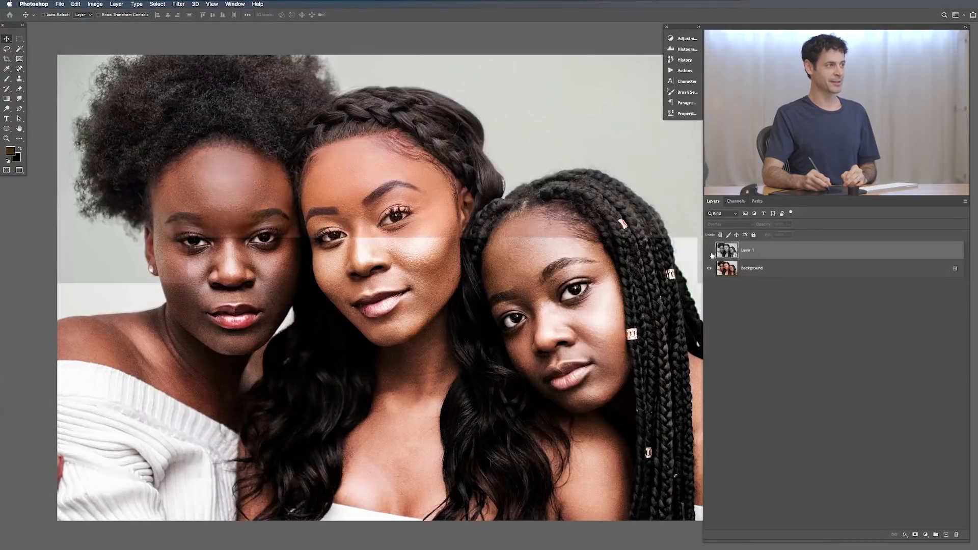
left_click(711, 255)
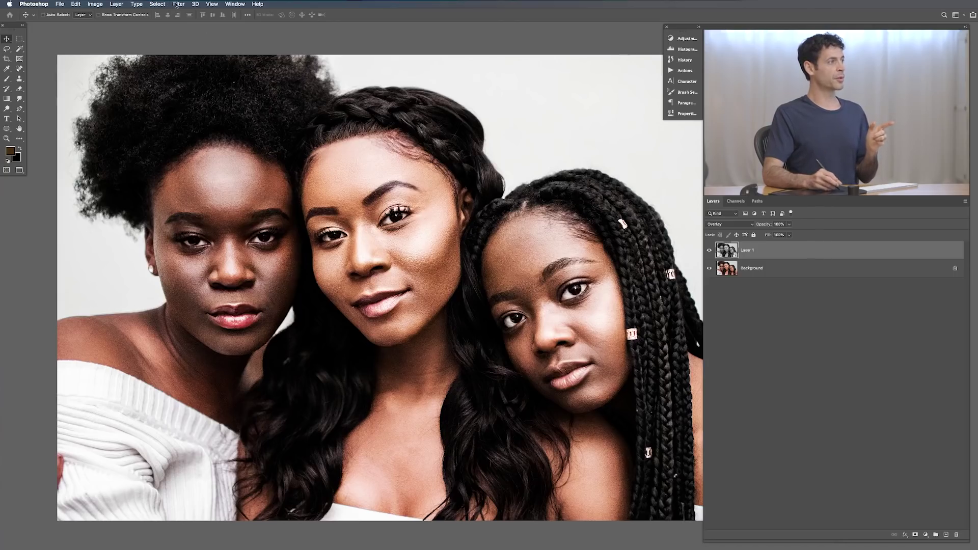
- Apply a High Pass filter with a radius of 7.4 pixels to Layer 1, judging the radius on an eye in the preview
left_click(176, 4)
mouse_move(200, 162)
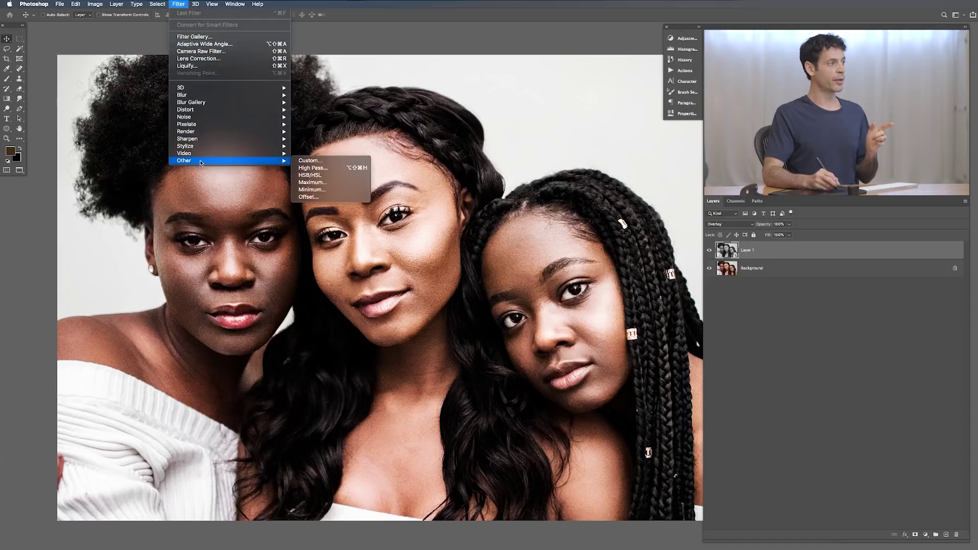
left_click(324, 169)
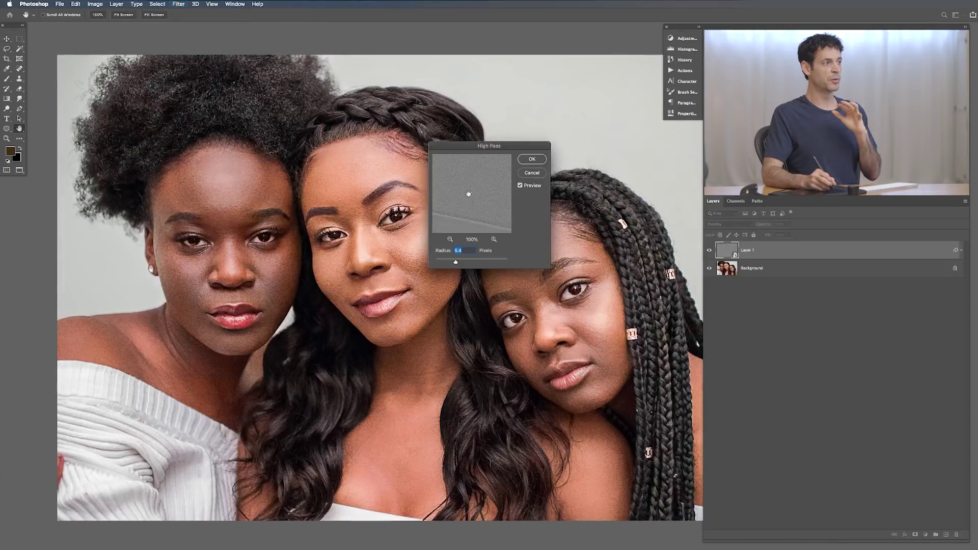
mouse_move(467, 186)
left_mouse_down()
mouse_move(554, 259)
mouse_move(495, 214)
mouse_move(501, 196)
mouse_move(473, 189)
mouse_move(473, 174)
left_mouse_up()
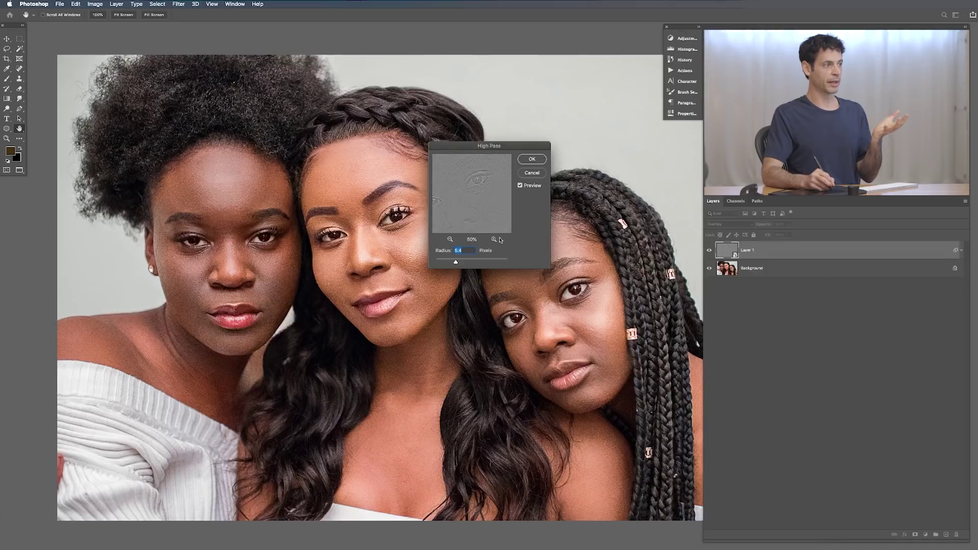
left_click_drag(489, 195, 481, 192)
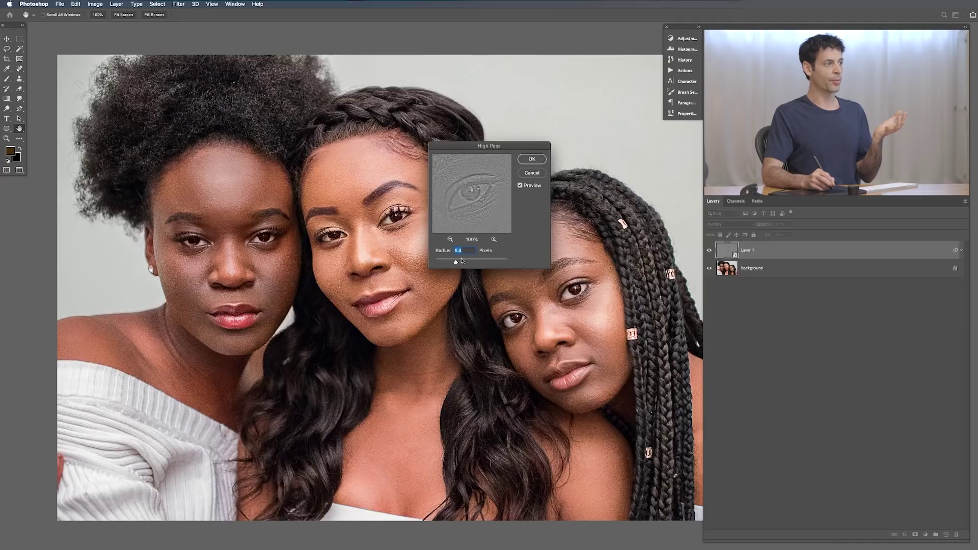
left_click(482, 263)
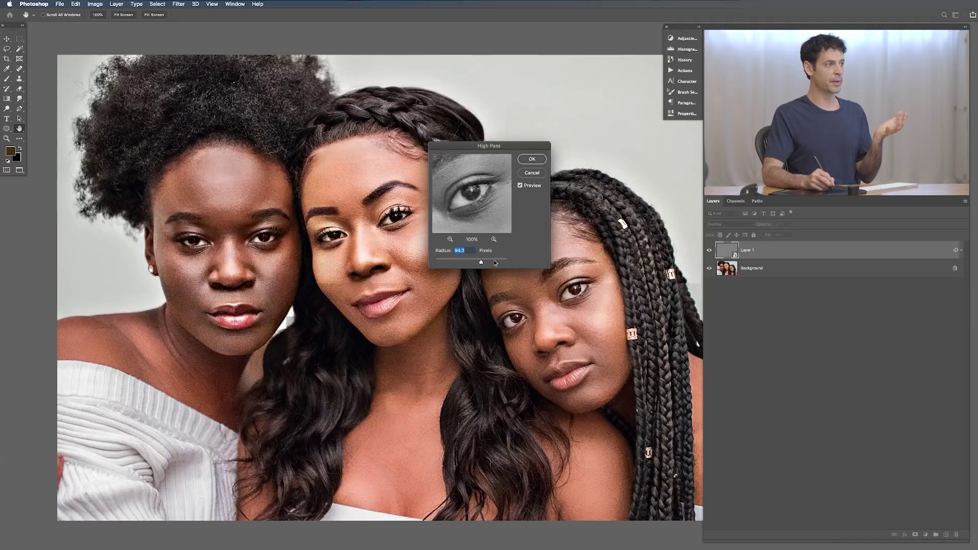
left_click_drag(478, 263, 468, 262)
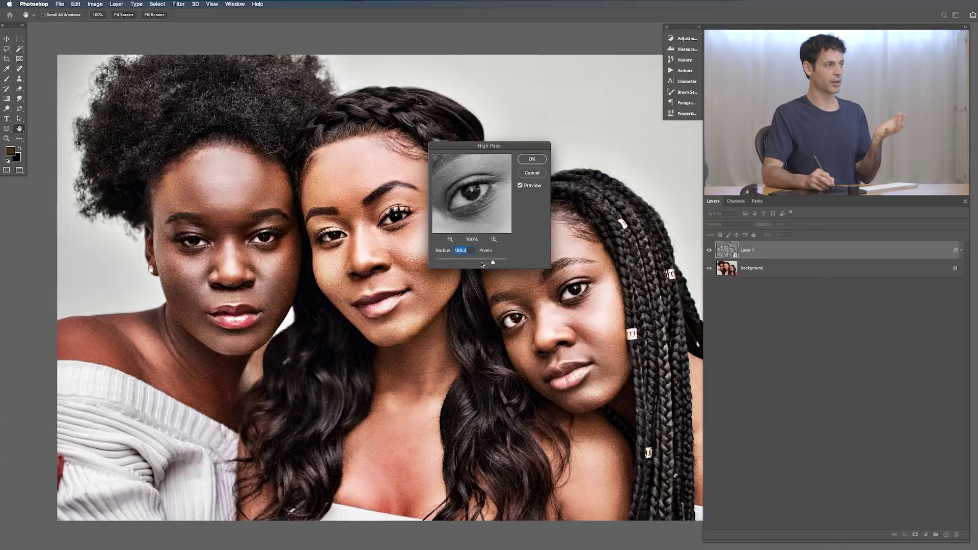
left_click_drag(475, 263, 464, 263)
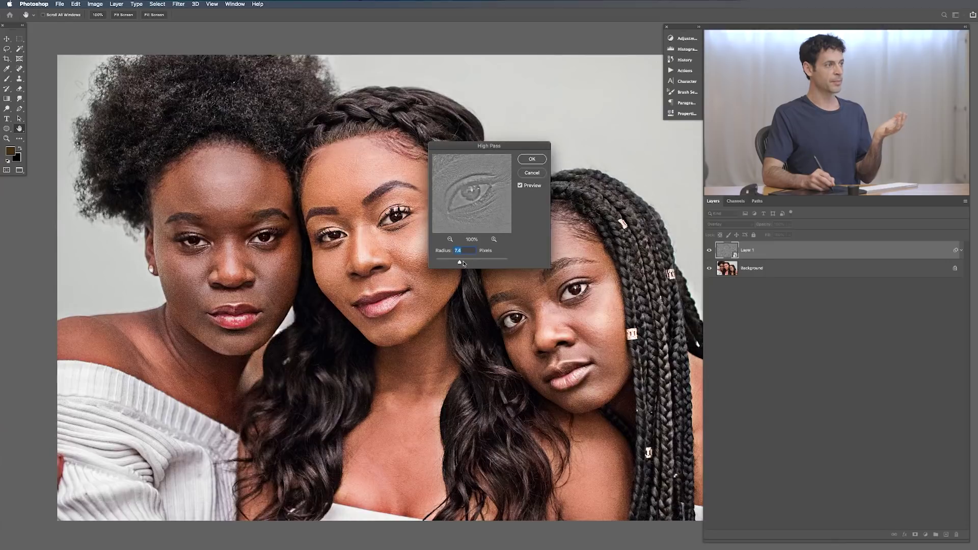
left_click(531, 160)
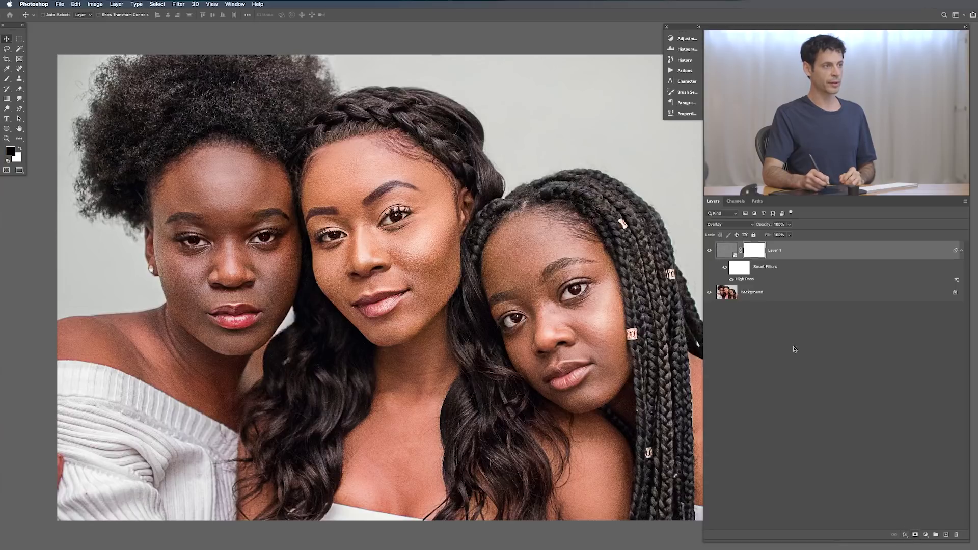
- Give Layer 1 a black layer mask and brush white on it over both eyes of the woman with the long braids
left_click(736, 273)
key("super+i")
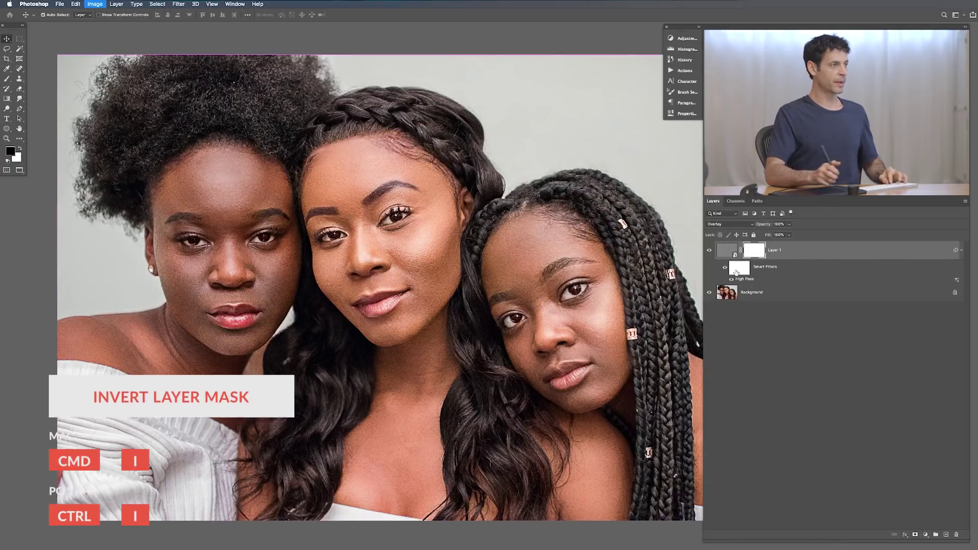
key("b")
scroll(582, 294, "up", 5)
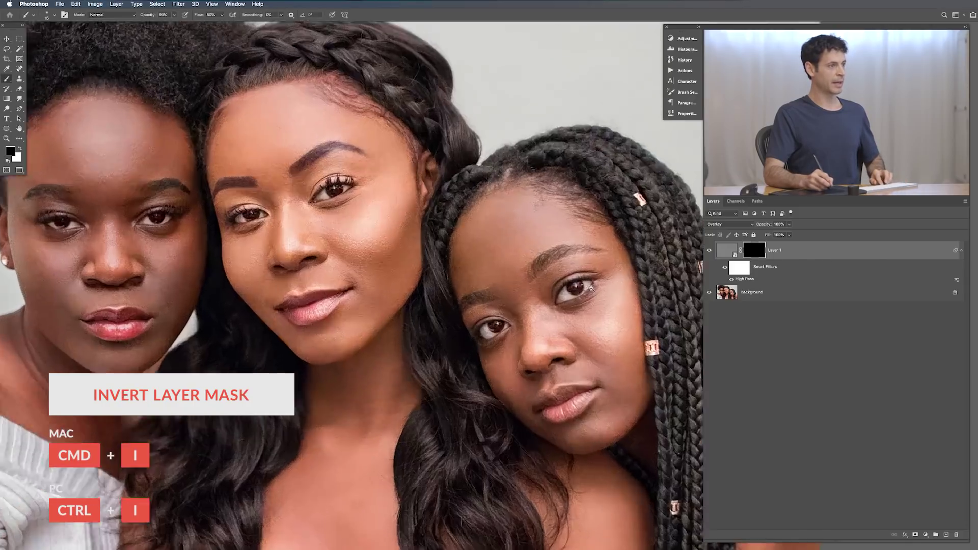
right_click(593, 270)
left_click(640, 340)
key("Return")
key("x")
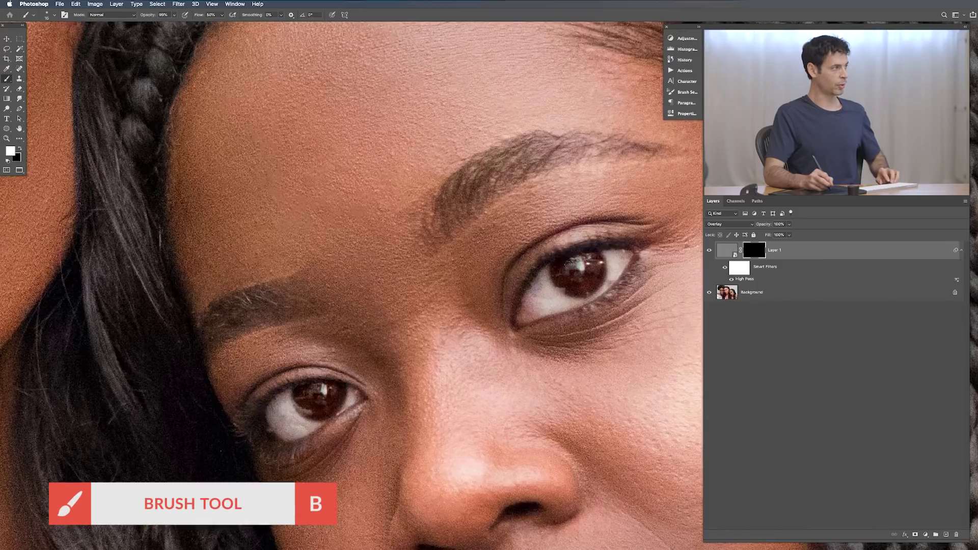
mouse_move(577, 262)
left_mouse_down()
mouse_move(609, 254)
mouse_move(582, 261)
left_mouse_up()
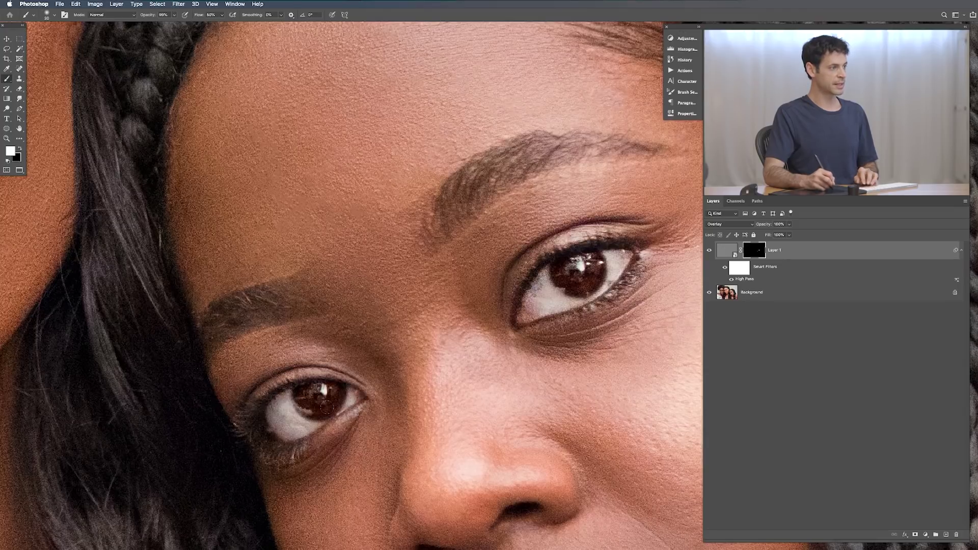
- Paint white on Layer 1's mask over the eyes of the middle woman and the woman with the afro
left_click_drag(254, 295, 512, 516)
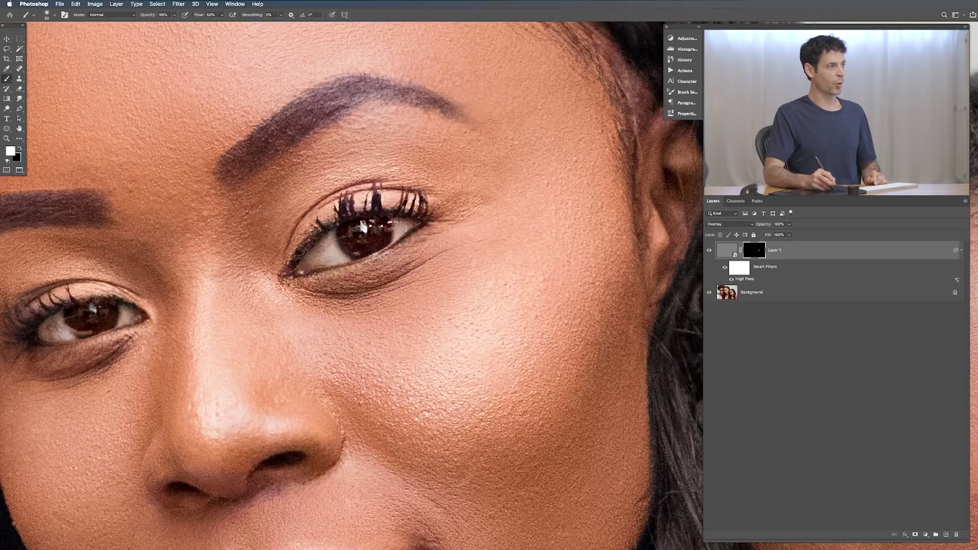
left_click_drag(226, 304, 461, 280)
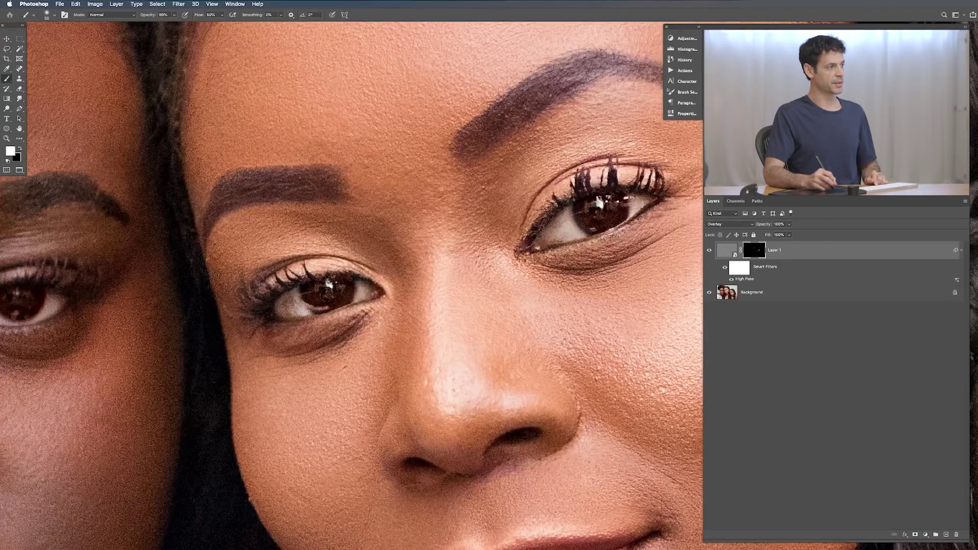
left_click_drag(56, 283, 347, 293)
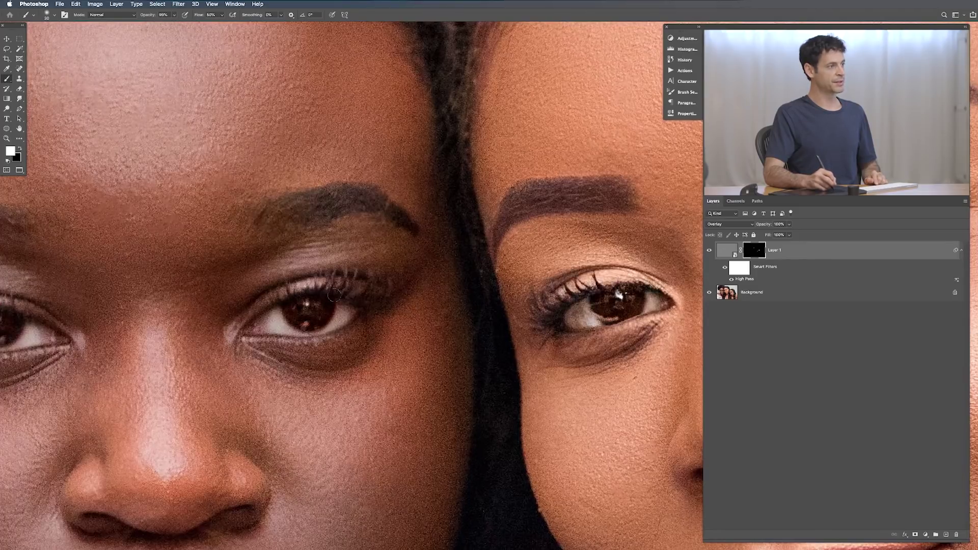
mouse_move(249, 339)
left_mouse_down()
mouse_move(256, 349)
mouse_move(549, 339)
left_mouse_up()
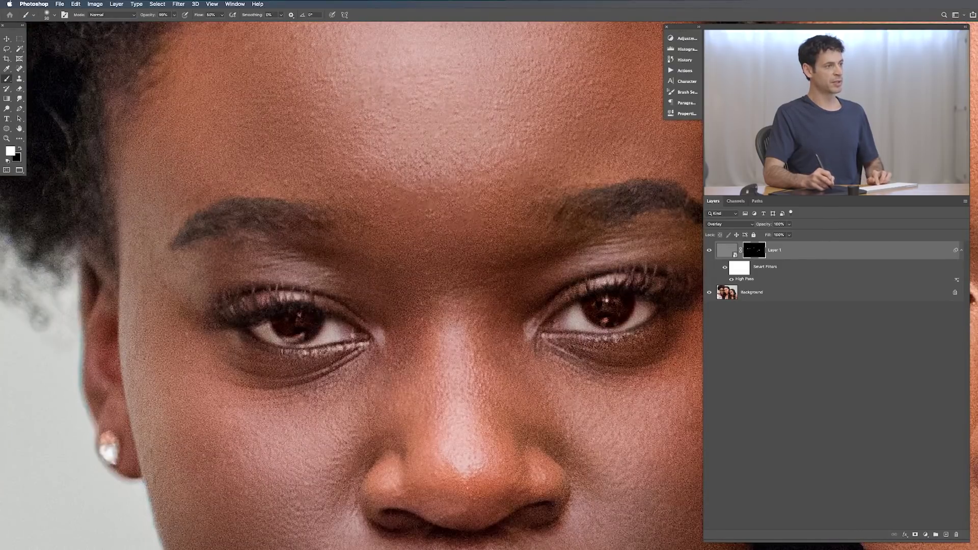
left_click_drag(502, 334, 412, 308)
- Lower the brush flow to 30% and paint white on Layer 1's mask over the lips of all three women
scroll(412, 309, "right", 5)
scroll(413, 309, "down", 2)
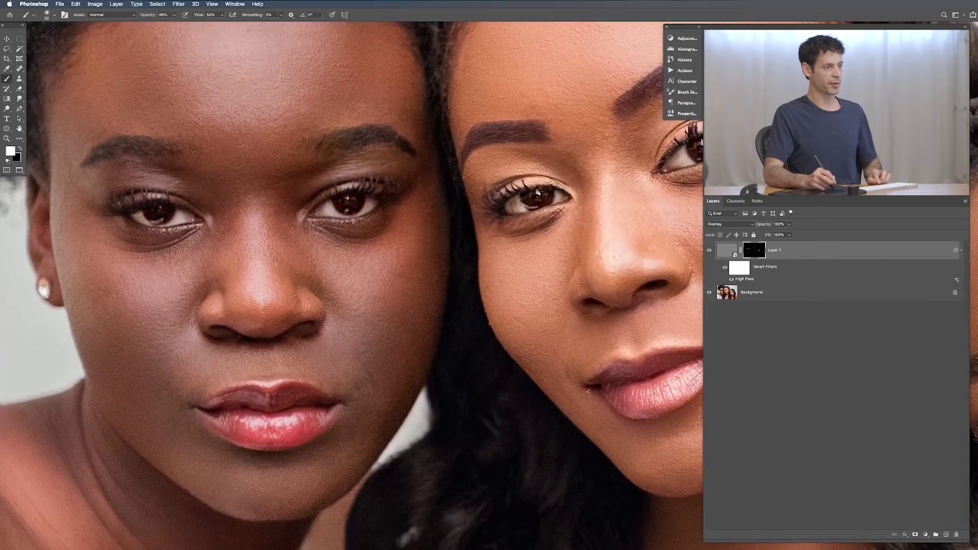
key("shift+3")
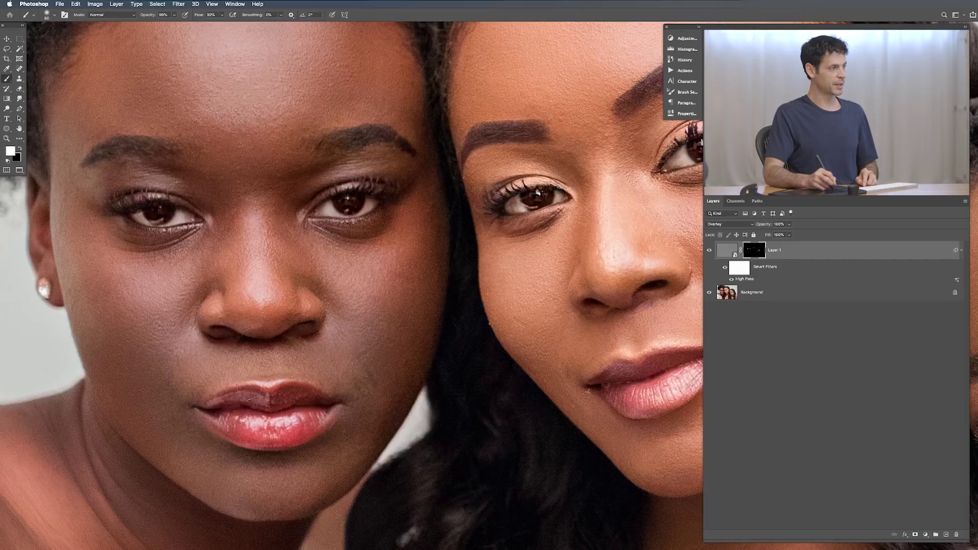
scroll(351, 286, "right", 5)
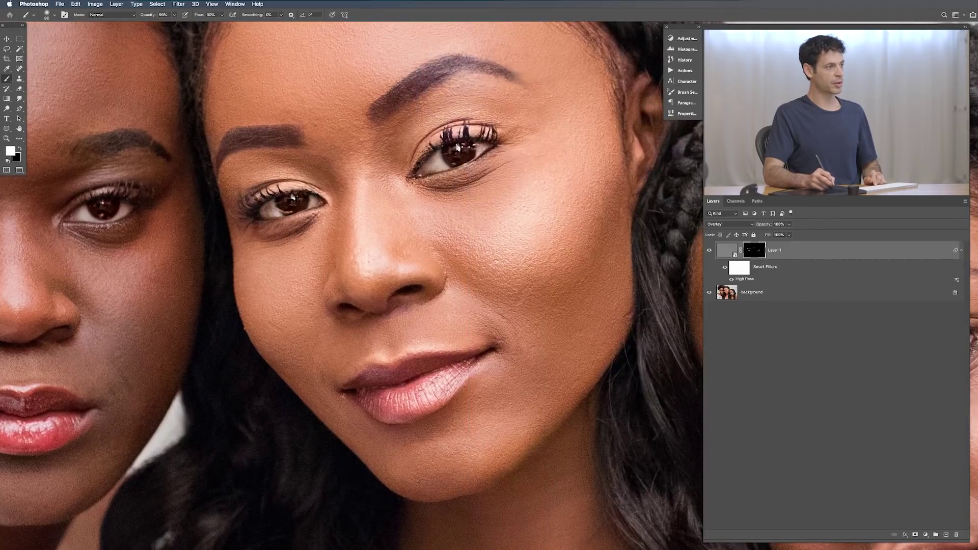
scroll(494, 379, "right", 10)
scroll(489, 398, "down", 4)
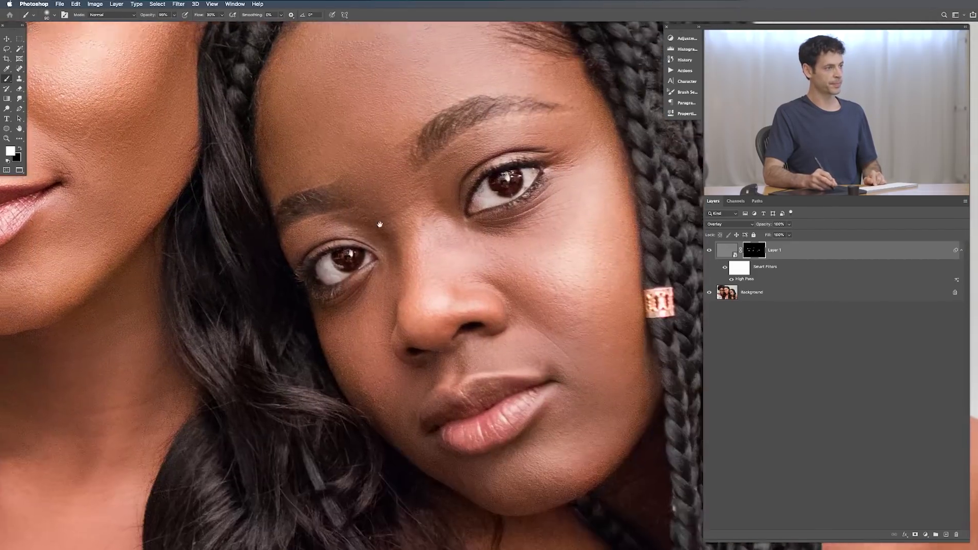
scroll(409, 310, "right", 5)
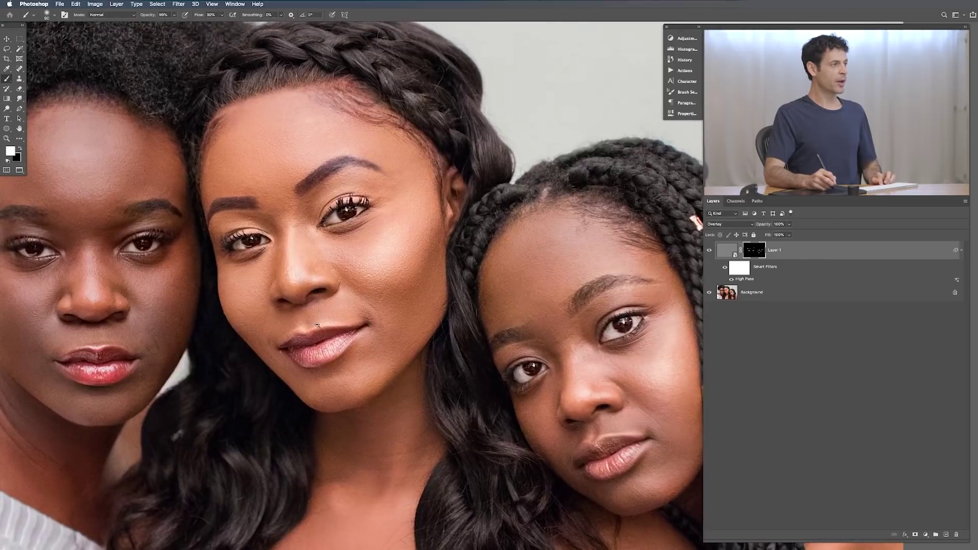
left_click(317, 324, "super")
left_click_drag(302, 338, 427, 385)
left_click(378, 347, "super")
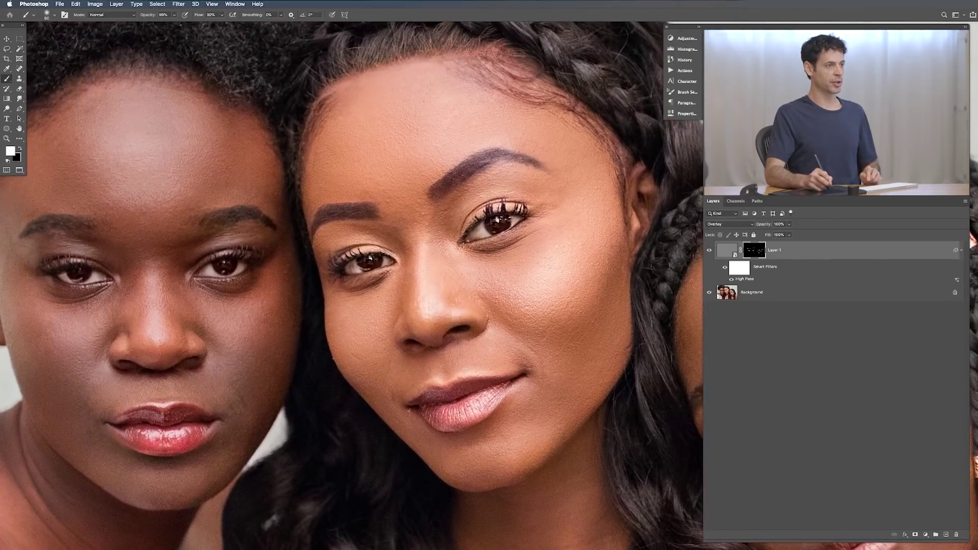
- Reopen the High Pass smart filter on Layer 1 and change its radius to 9.0 pixels
left_click(708, 252)
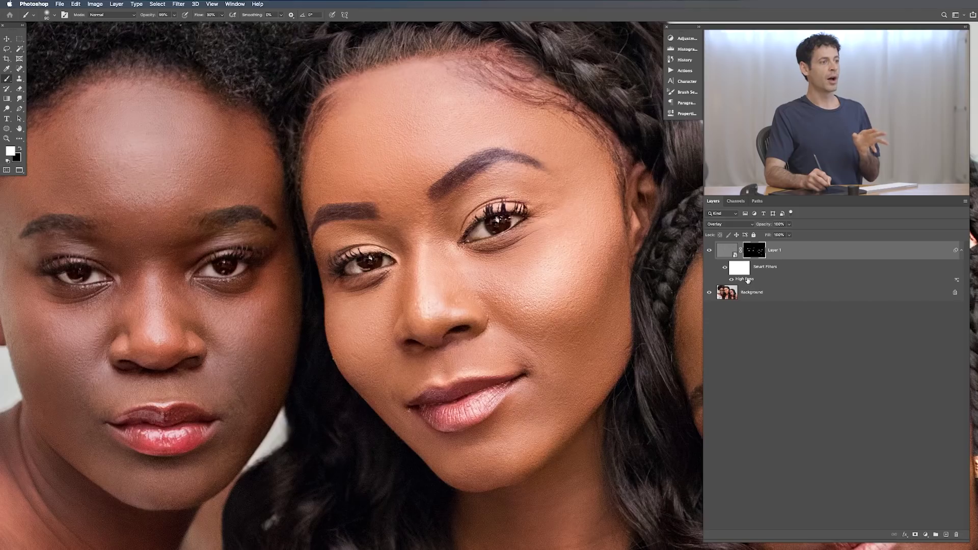
double_click(743, 279)
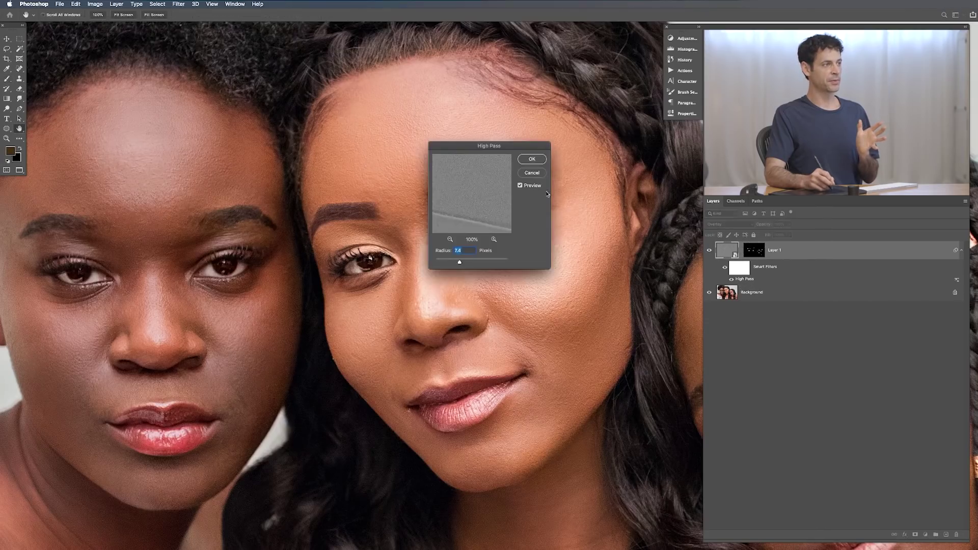
left_click_drag(506, 184, 500, 334)
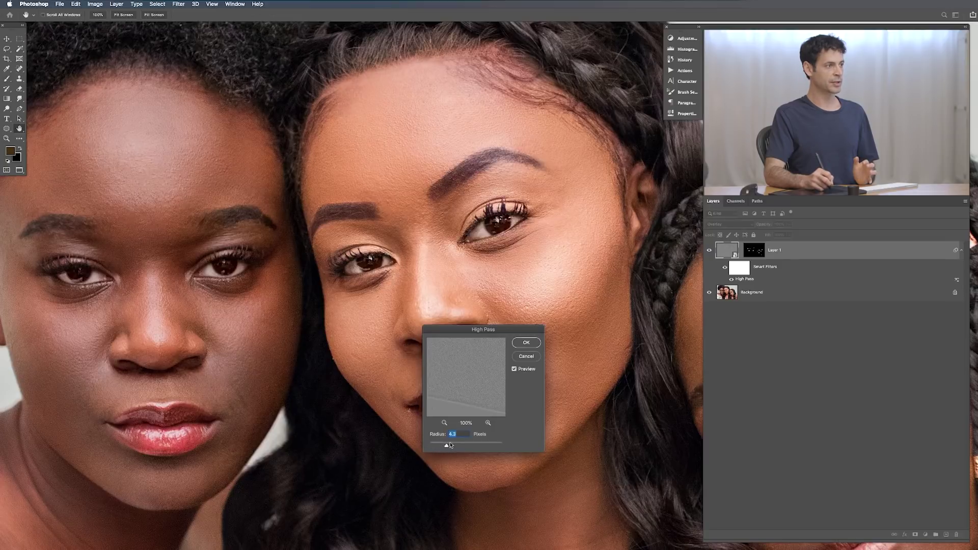
mouse_move(459, 446)
left_mouse_down()
mouse_move(470, 446)
mouse_move(456, 447)
left_mouse_up()
left_click_drag(465, 446, 459, 444)
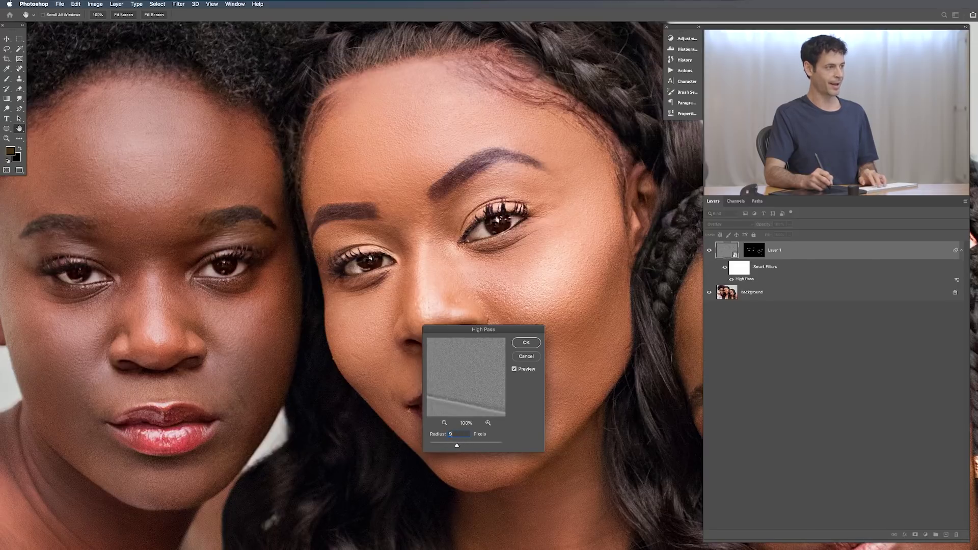
left_click(527, 343)
key("b")
- Compare the portrait with and without the High Pass sharpening of Layer 1, leaving that layer hidden
left_click(709, 250)
left_click(709, 250)
left_click(709, 252)
left_click(709, 252)
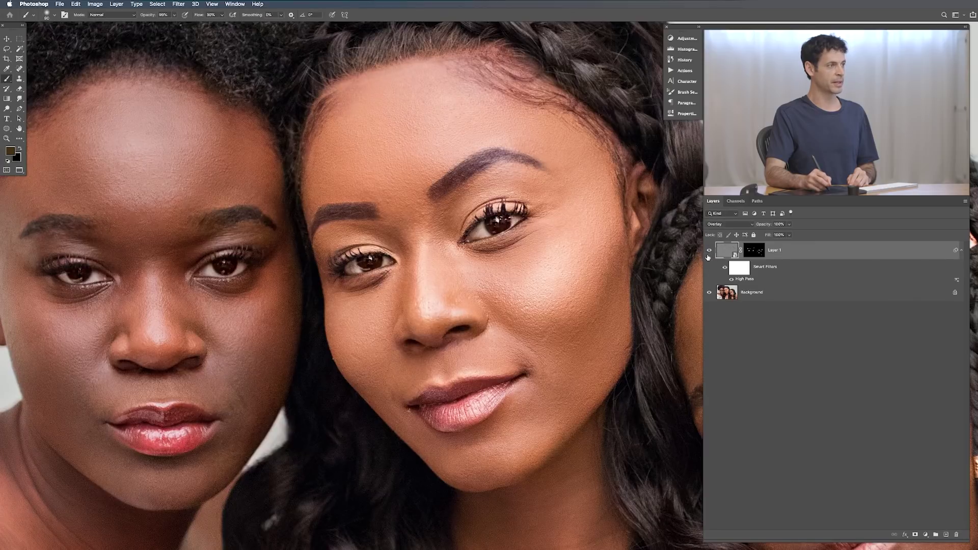
left_click(709, 251)
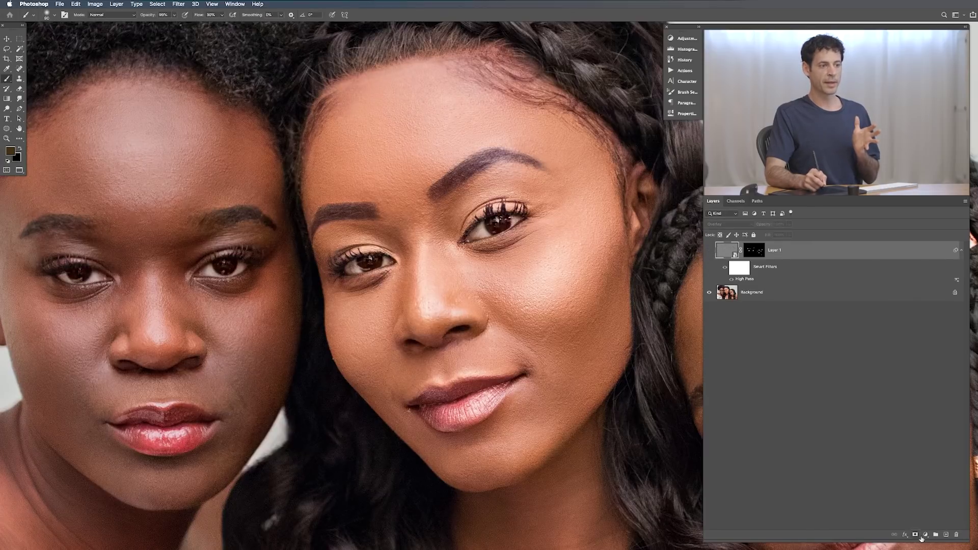
- Add a new empty layer above Layer 1 and set up the Sharpen tool at 100% strength
left_click(946, 534)
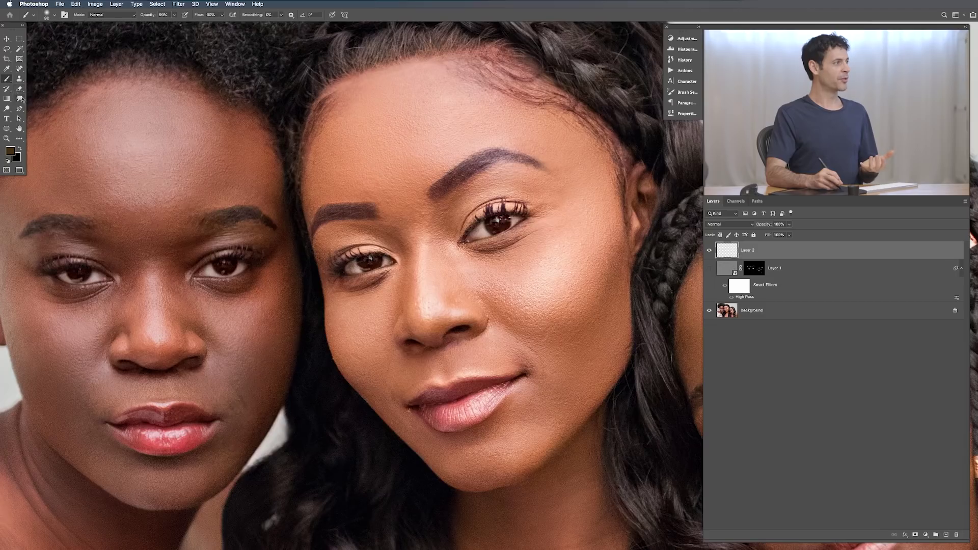
left_click(19, 98)
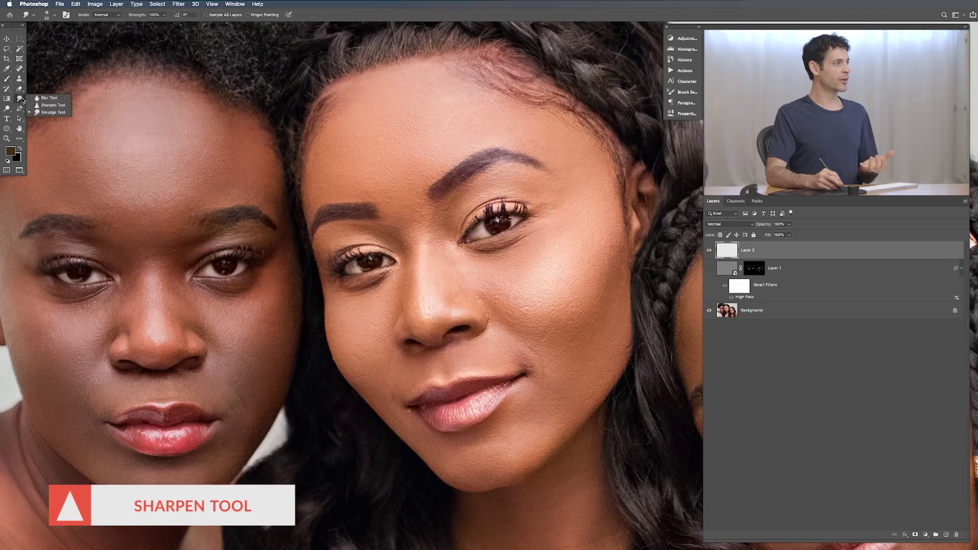
left_click(43, 106)
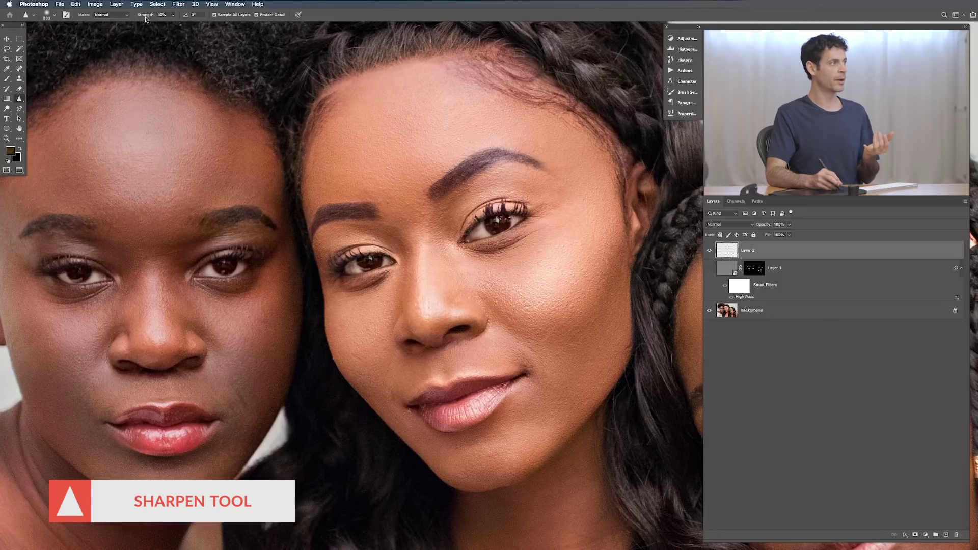
left_click_drag(147, 17, 185, 19)
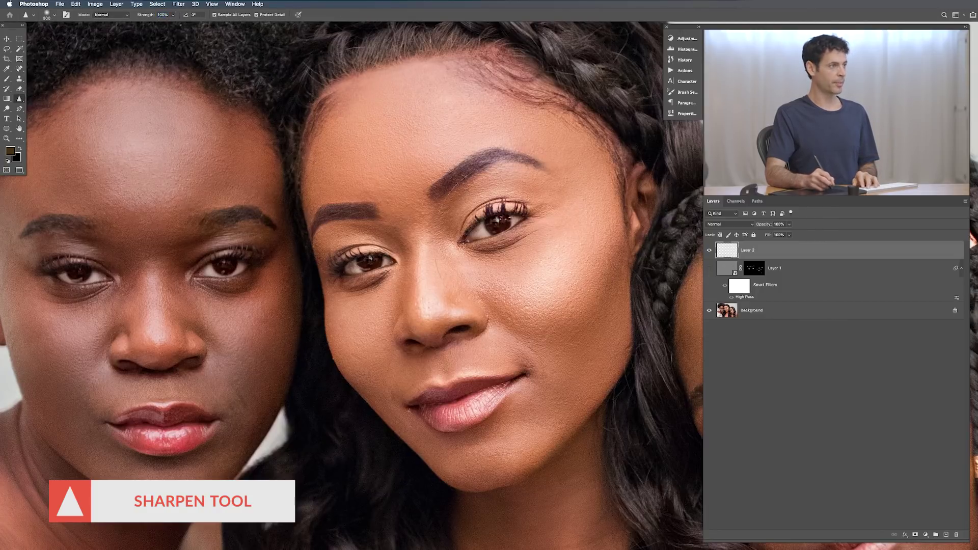
- Sharpen the eyes of the middle woman and the woman with the afro on Layer 2, using a smaller brush
key("bracketleft")
key("bracketleft")
key("bracketleft")
key("bracketleft")
key("bracketleft")
key("bracketleft")
key("bracketleft")
key("bracketleft")
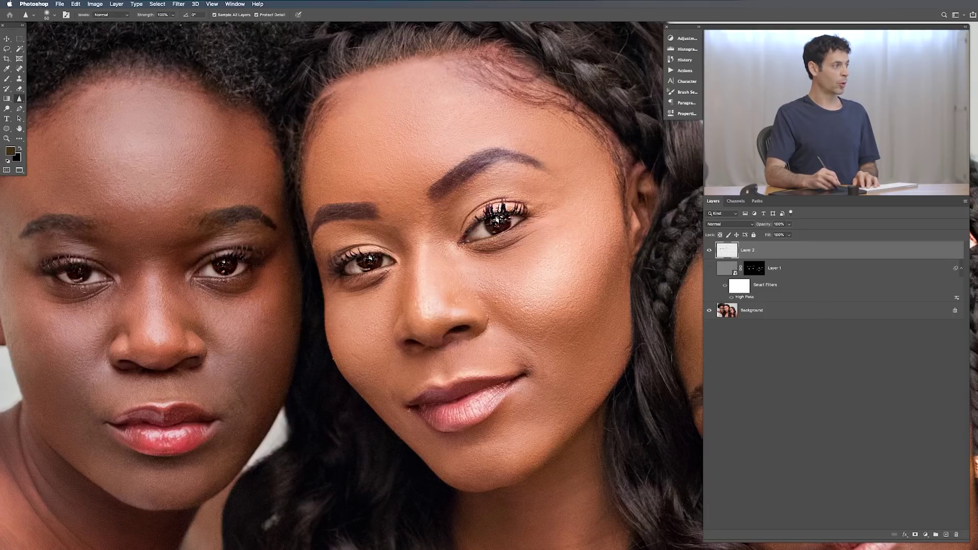
left_click_drag(484, 273, 204, 270)
left_click_drag(433, 333, 374, 240)
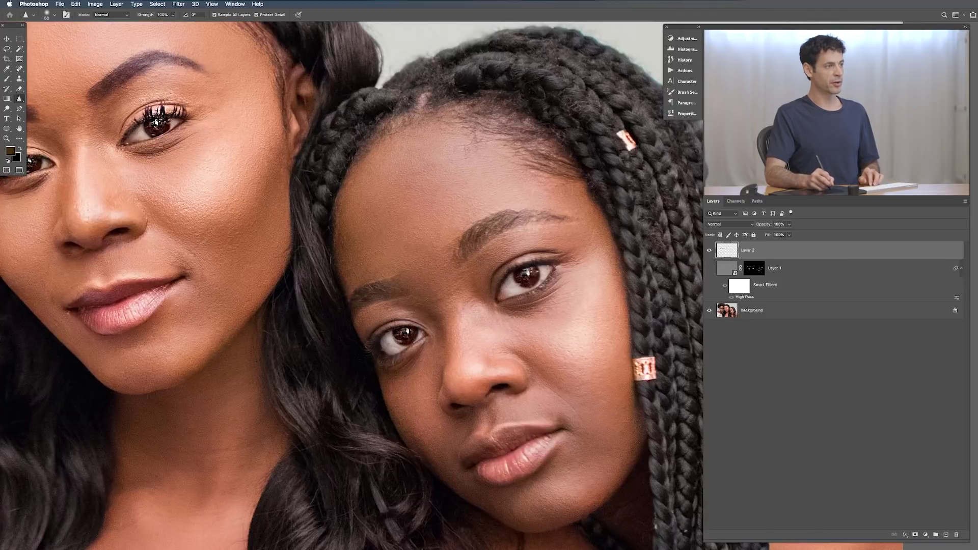
- Sharpen the eyes of the woman with the long braids on Layer 2, undoing unwanted strokes
left_click_drag(546, 320, 484, 233)
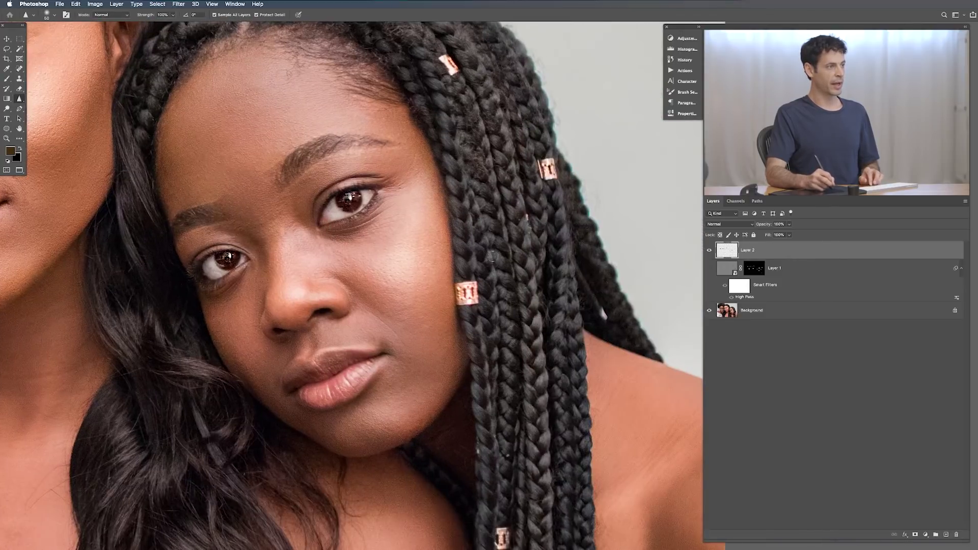
mouse_move(510, 321)
left_mouse_down()
mouse_move(504, 224)
mouse_move(512, 277)
mouse_move(553, 258)
mouse_move(530, 351)
mouse_move(548, 361)
mouse_move(563, 326)
left_mouse_up()
left_click(553, 258, "super")
key("super+z")
key("super+z")
mouse_move(367, 355)
left_mouse_down()
mouse_move(310, 344)
mouse_move(325, 356)
left_mouse_up()
key("super+z")
left_click_drag(482, 296, 555, 344)
left_click_drag(478, 329, 464, 335)
left_click_drag(390, 344, 546, 392)
- Compare the portrait with and without Layer 2, both across the faces and close up on the middle woman's eye
left_click(708, 250)
left_click(709, 251)
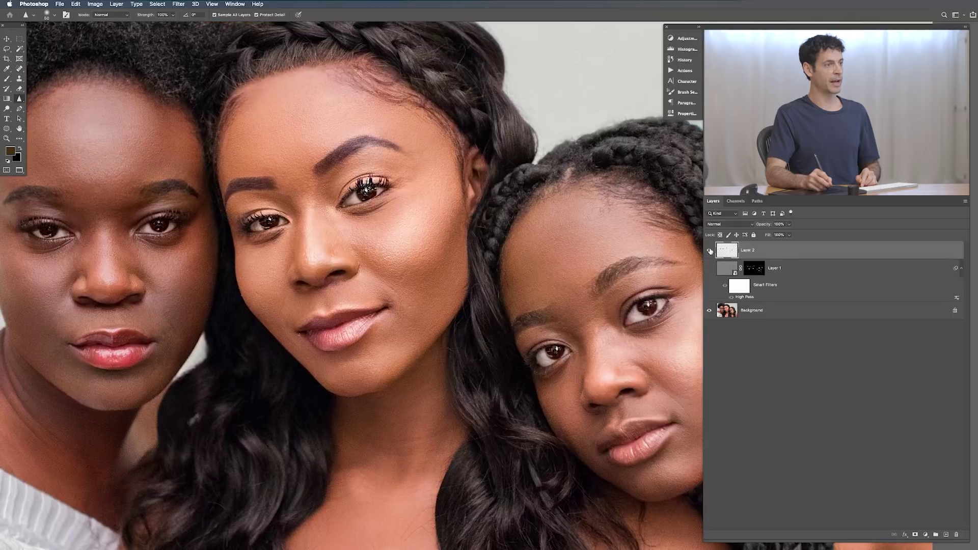
left_click(710, 252)
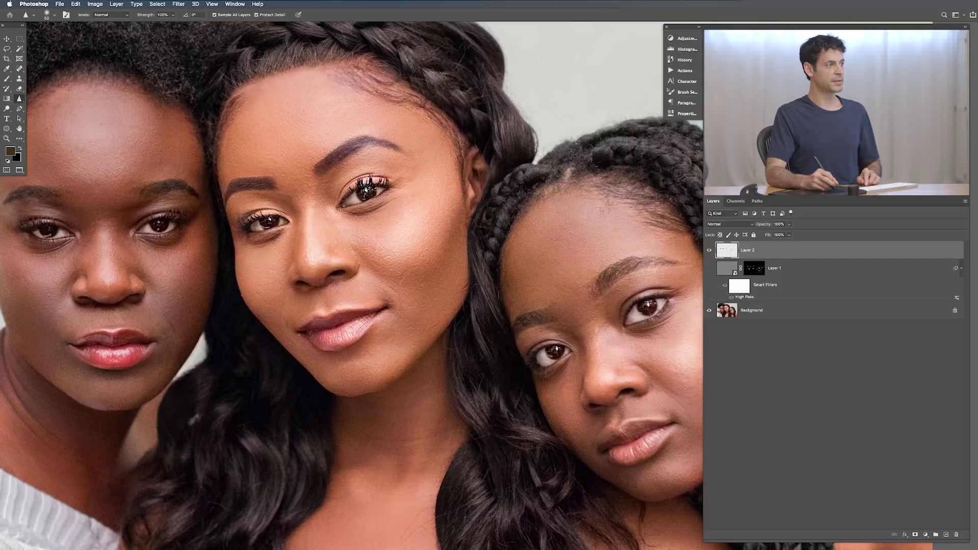
left_click_drag(370, 189, 427, 168)
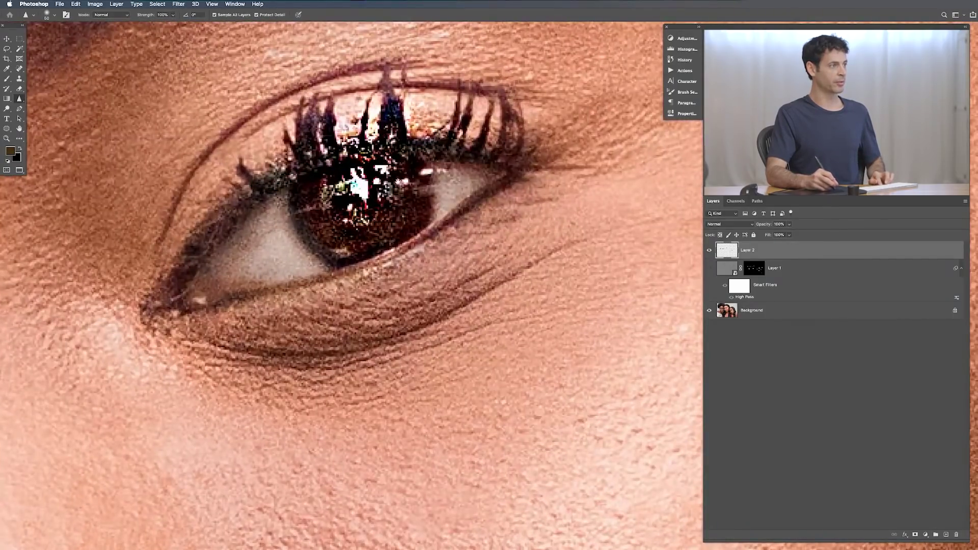
left_click(710, 251)
left_click(710, 251)
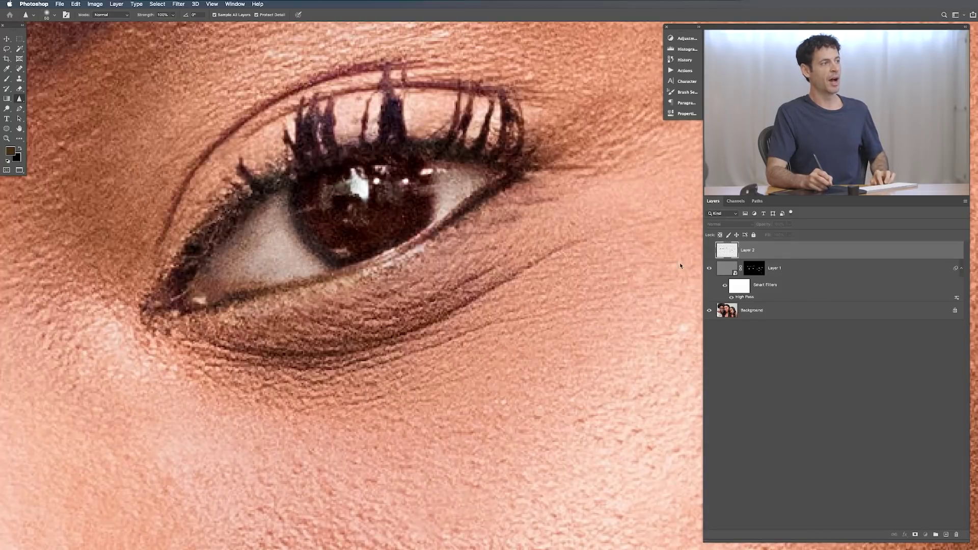
- Compare the Sharpen tool result on Layer 2 with the High Pass result on Layer 1, close up on the middle woman's eye
left_click(802, 270)
left_click_drag(453, 218, 328, 219)
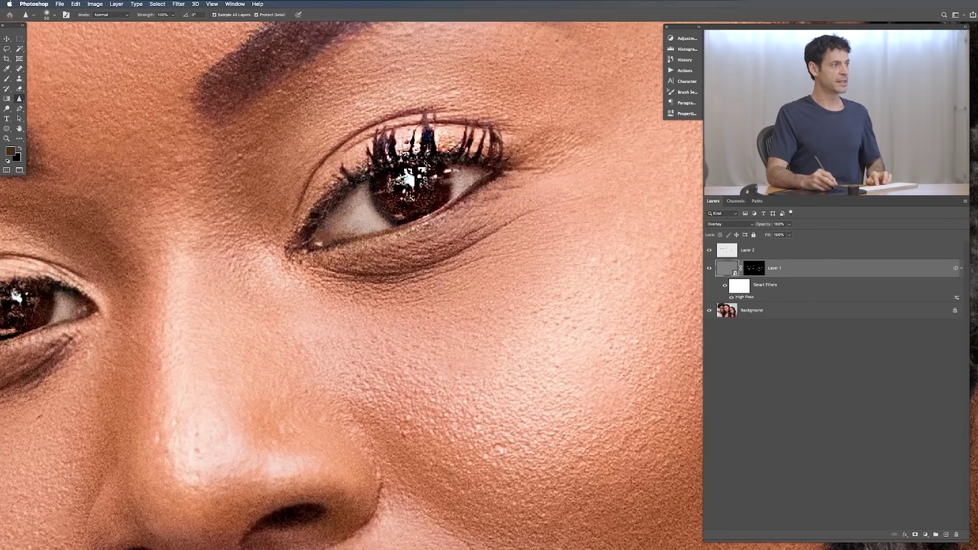
key("super+equal")
key("super+equal")
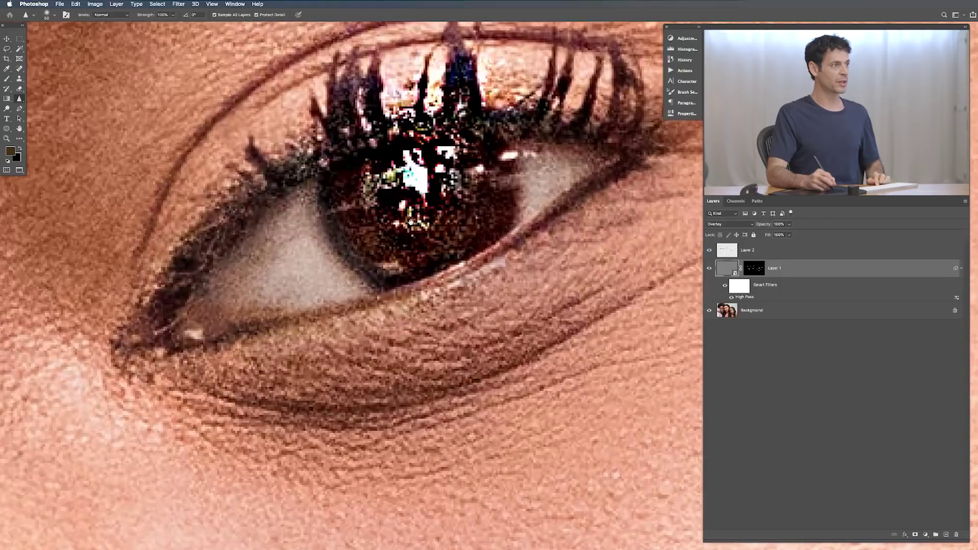
left_click_drag(702, 261, 704, 262)
left_click(709, 269)
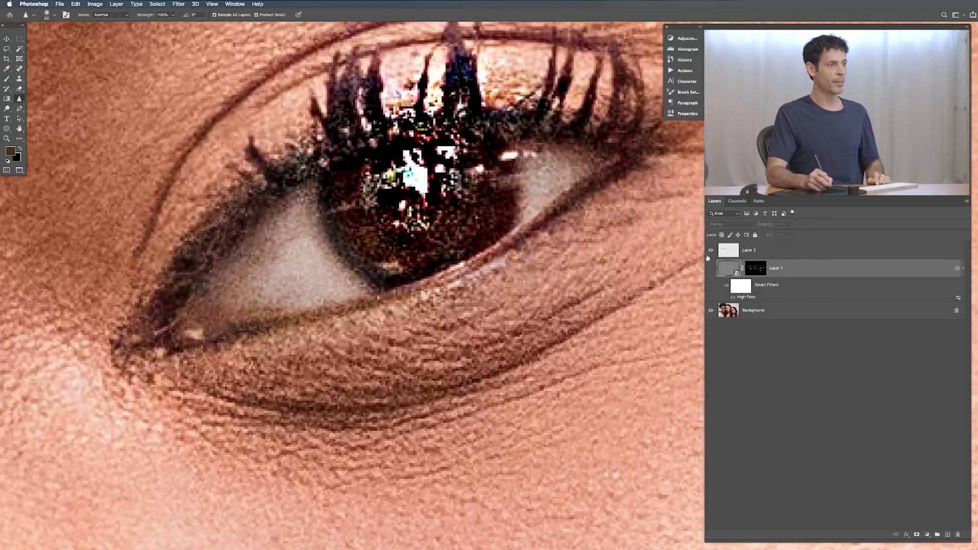
left_click(711, 250)
left_click(711, 268)
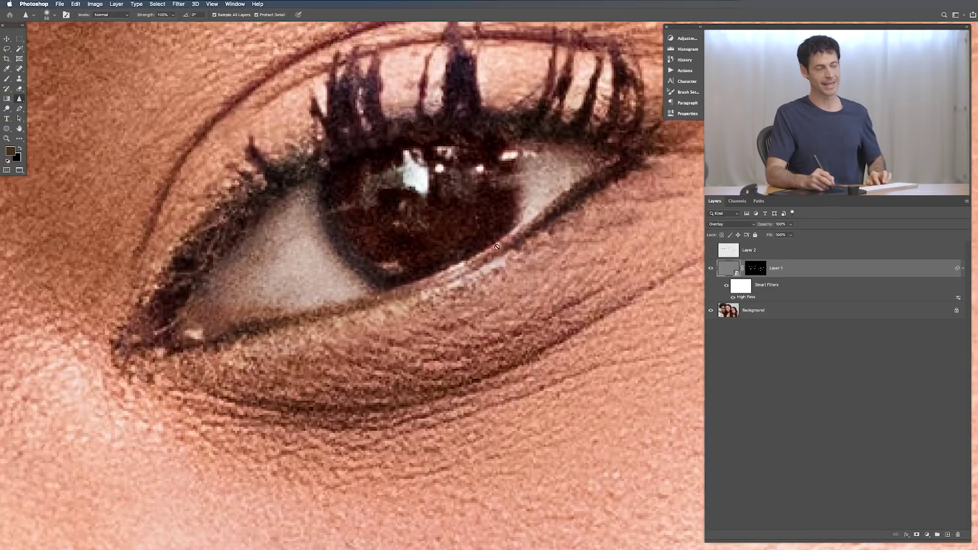
left_click_drag(493, 249, 451, 256)
scroll(451, 256, "down", 5)
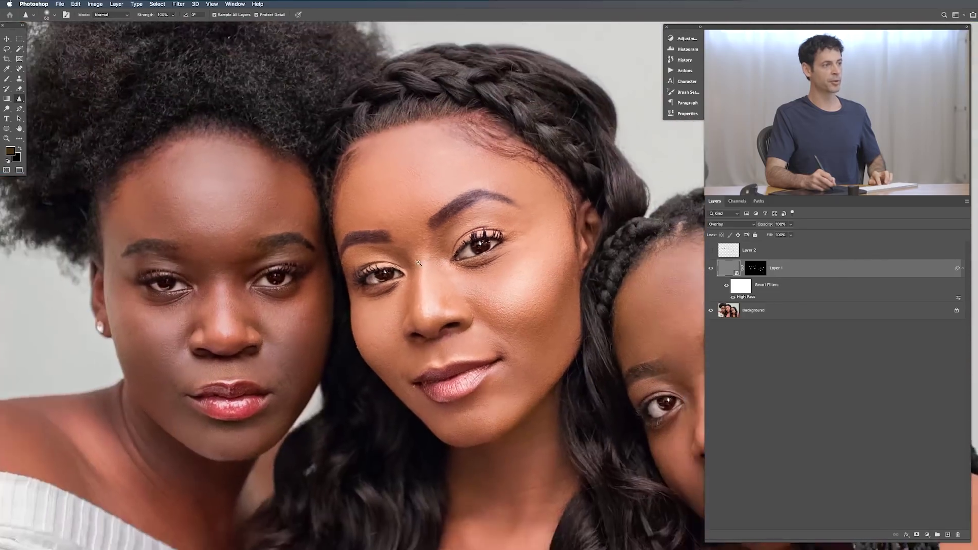
scroll(402, 263, "down", 2)
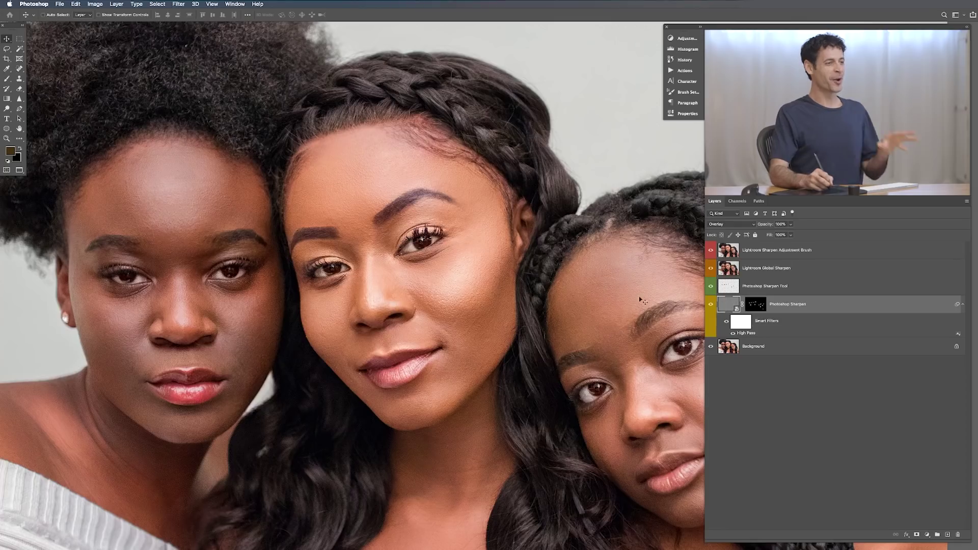
- Go through the four sharpening layers one by one, from Lightroom Sharpen Adjustment Brush down to Photoshop Sharpen
left_click(787, 253)
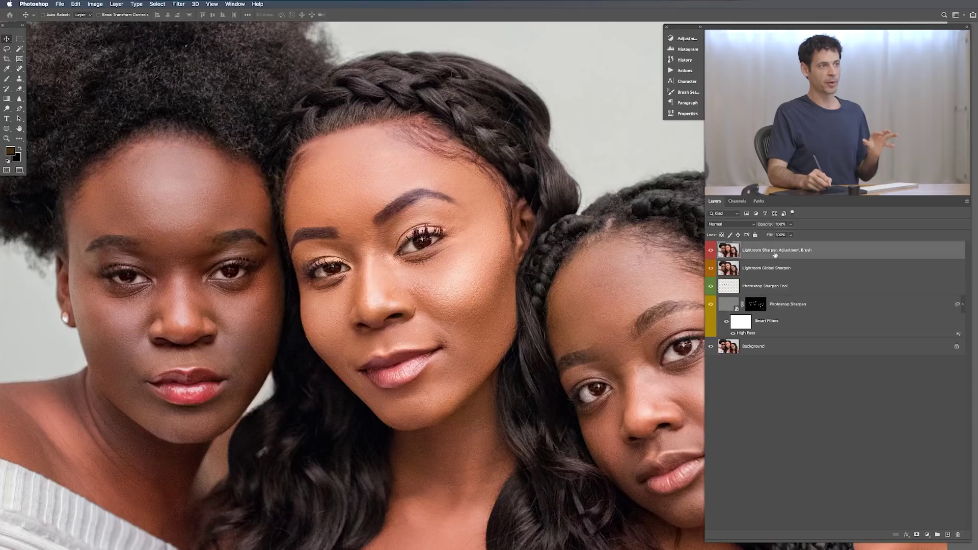
left_click(775, 273)
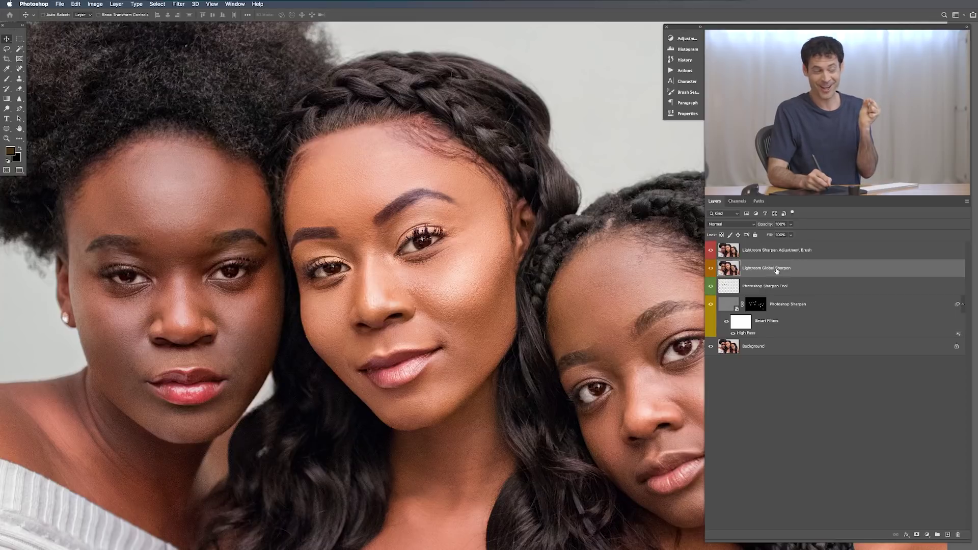
left_click(768, 288)
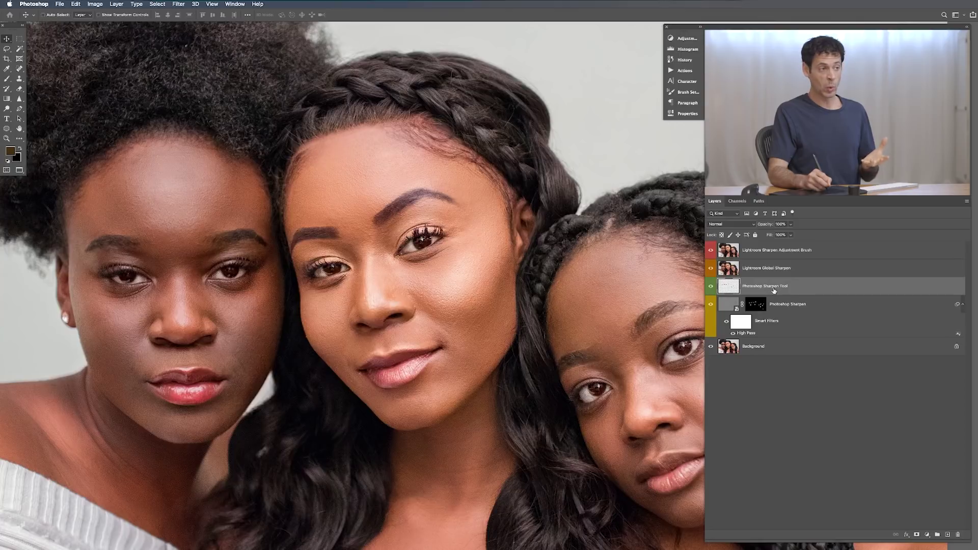
left_click(786, 306)
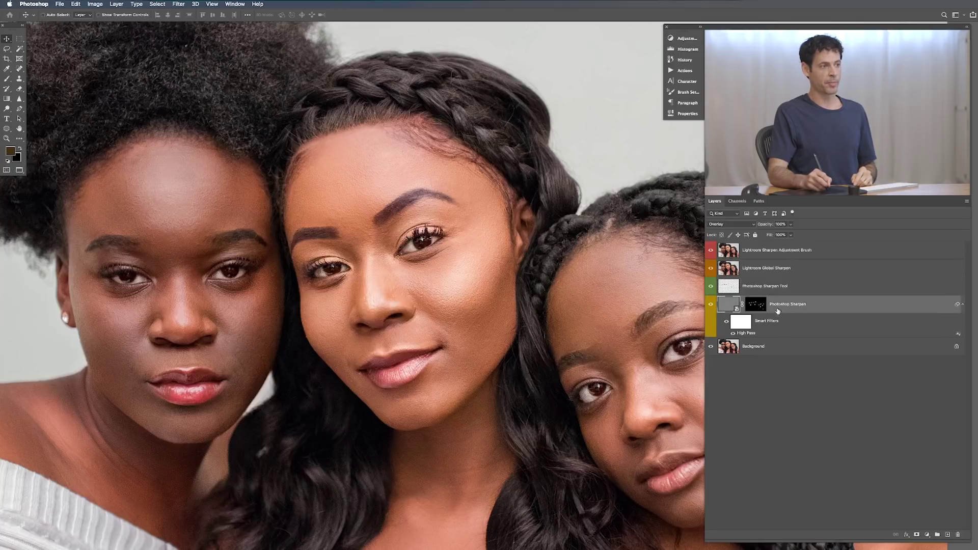
- Hide the other sharpening layers and compare the middle woman's face with and without the Lightroom Global Sharpen layer
left_click_drag(395, 299, 415, 310)
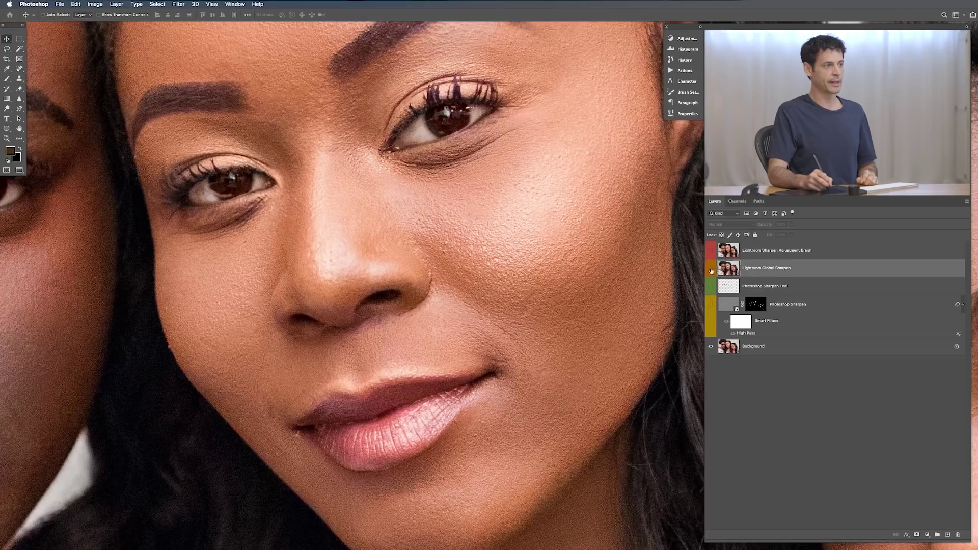
left_click(711, 269)
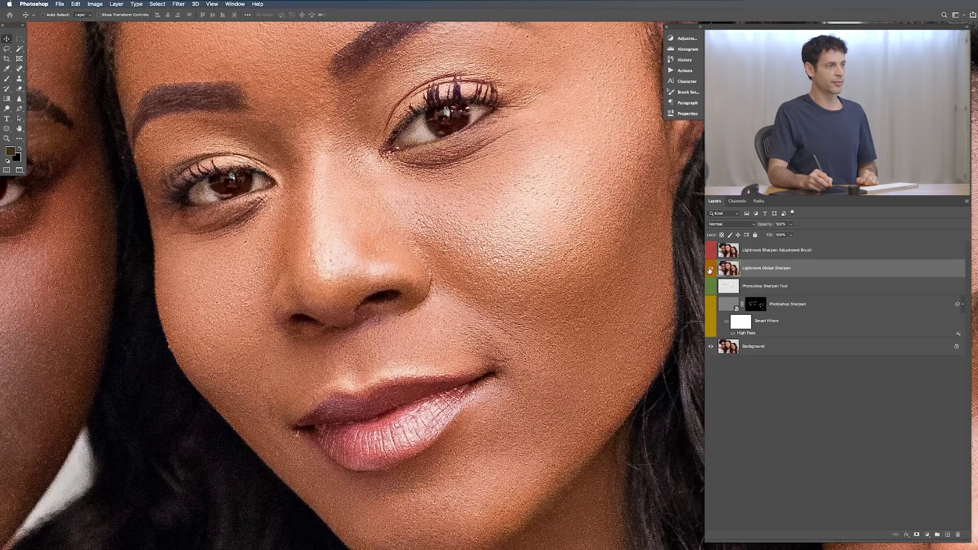
left_click(712, 270)
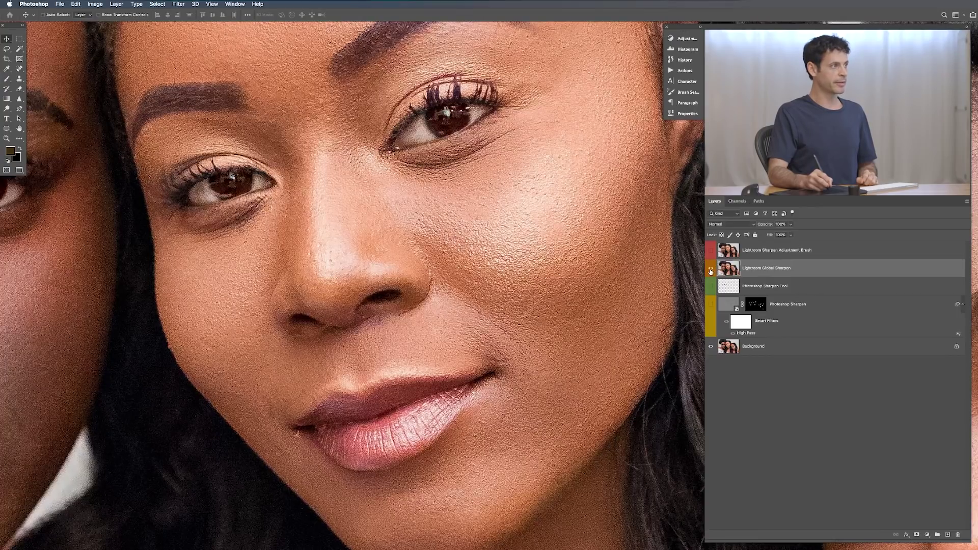
- Examine how the Lightroom Global Sharpen layer affects skin texture on all three faces, ending close up on the forehead beside the braids
left_click_drag(415, 456, 636, 377)
left_click_drag(344, 361, 585, 408)
left_click_drag(422, 265, 397, 342)
left_click_drag(441, 198, 393, 353)
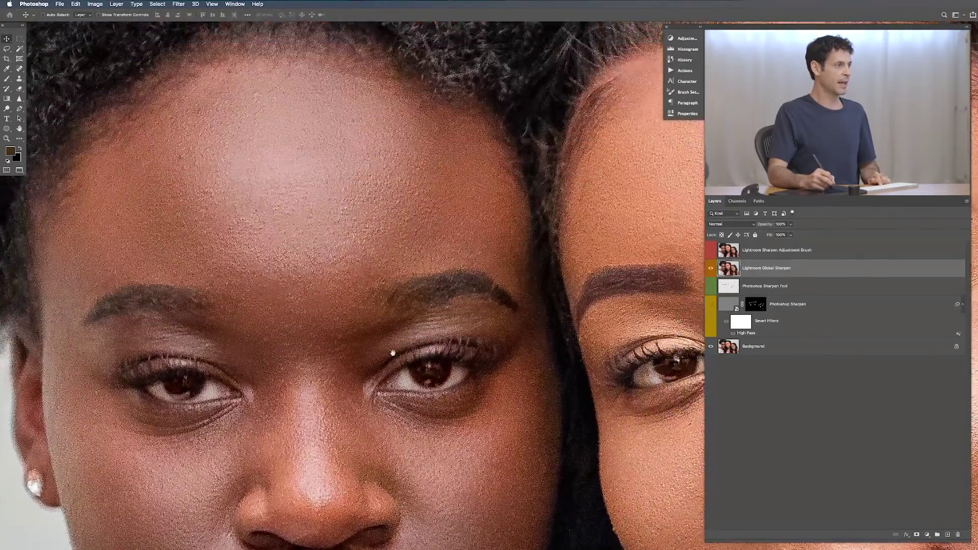
left_click_drag(485, 312, 125, 334)
left_click_drag(585, 356, 112, 192)
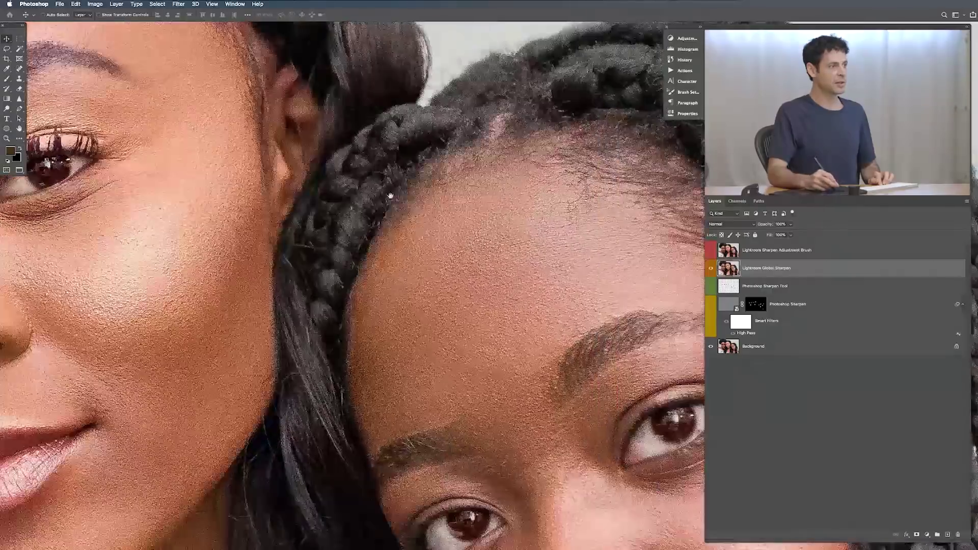
left_click_drag(528, 384, 447, 251)
left_click_drag(387, 229, 438, 229)
left_click_drag(224, 173, 271, 203)
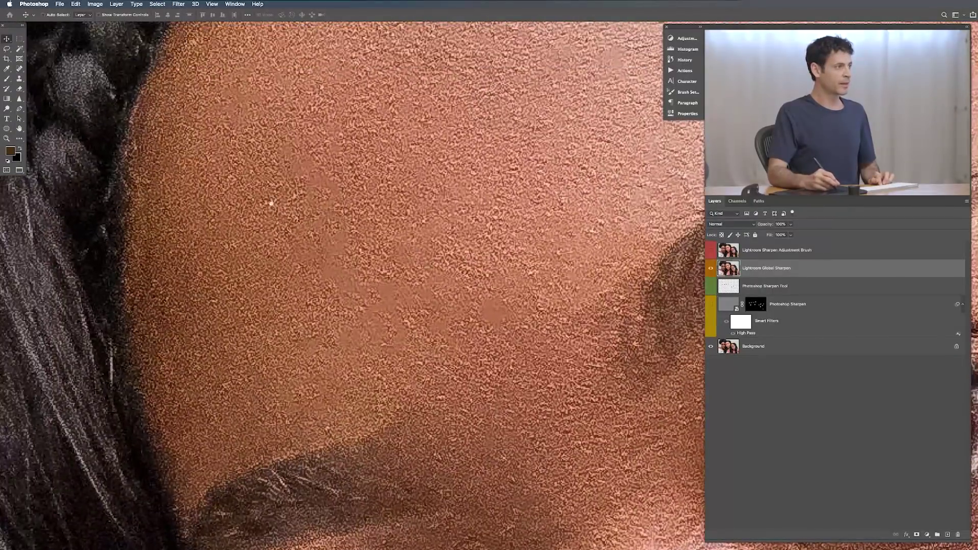
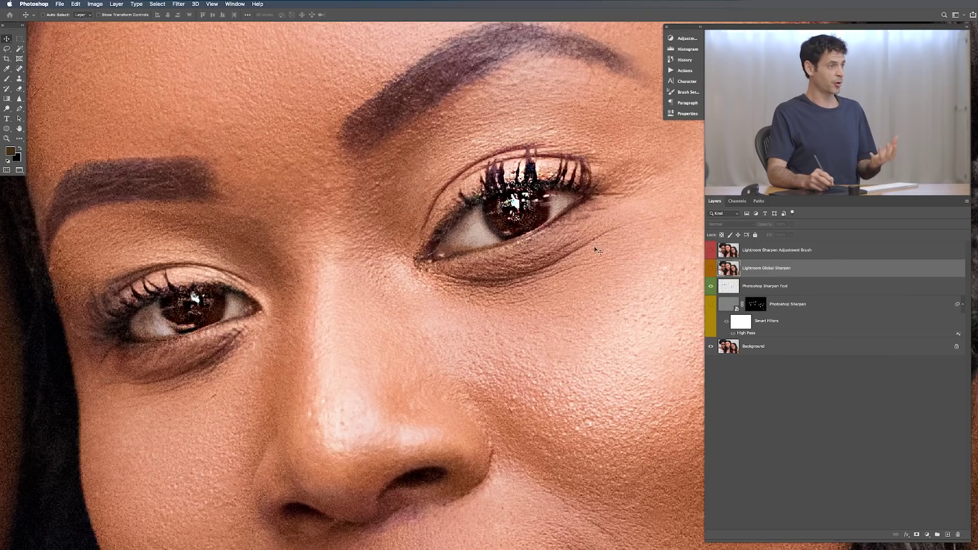
- Examine the Photoshop Sharpen Tool layer's effect on the lashes and iris of the middle woman's eye, close up
scroll(517, 208, "up", 3)
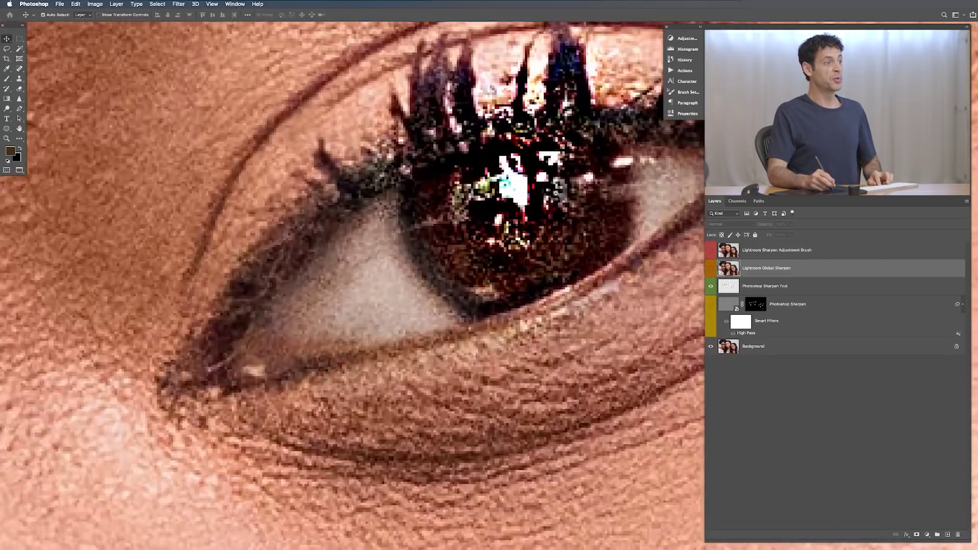
left_click_drag(524, 217, 476, 286)
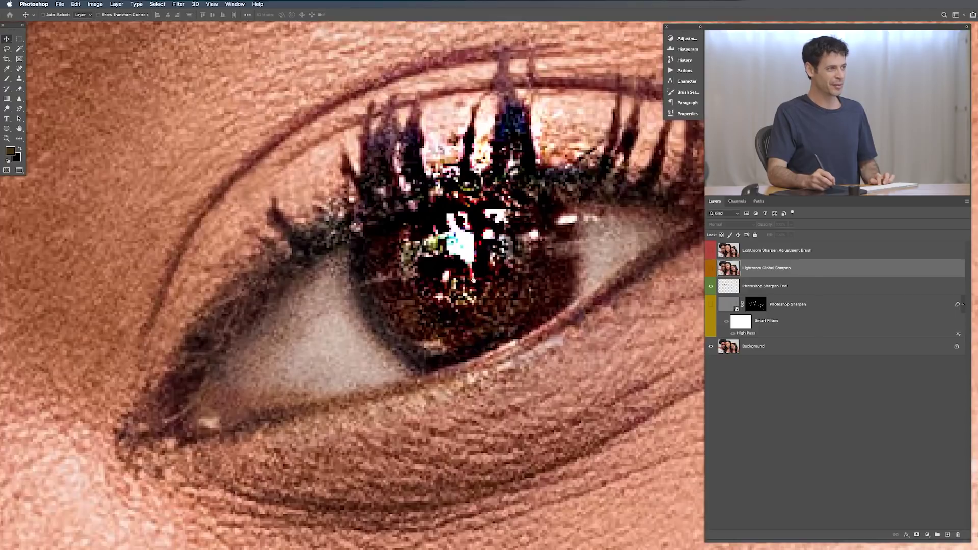
scroll(476, 284, "down", 1)
left_click_drag(476, 284, 574, 296)
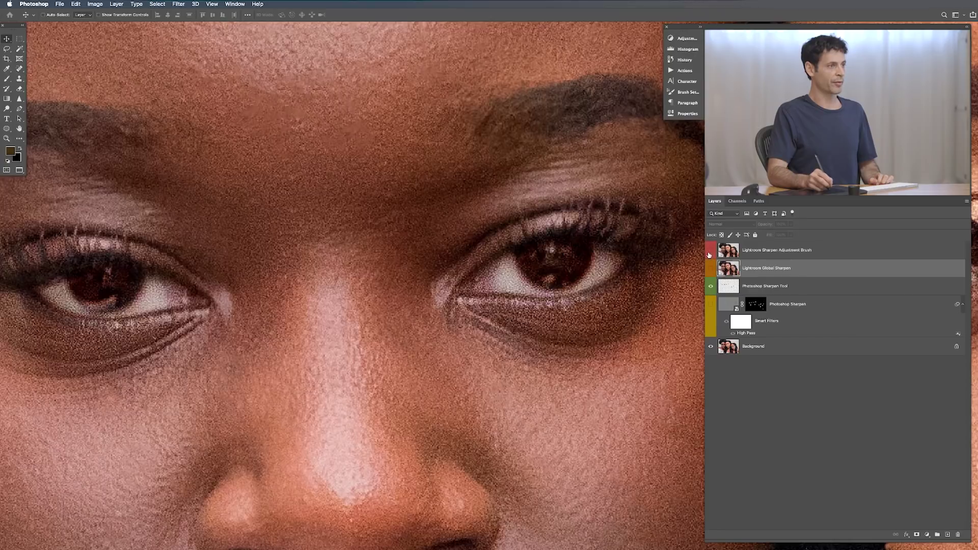
- Compare the left woman's eyes with and without the Lightroom Sharpen Adjustment Brush layer
left_click(710, 254)
left_click(710, 253)
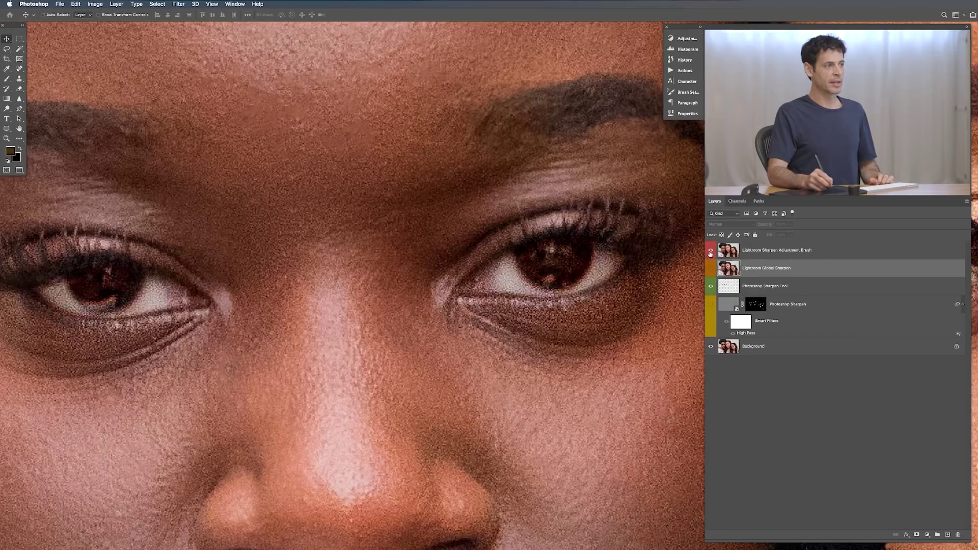
left_click(710, 254)
- Compare the right woman's eyes with the Lightroom Sharpen Adjustment Brush layer shown and hidden over the Photoshop Sharpen Tool layer
left_click_drag(657, 283, 255, 298)
left_click_drag(647, 309, 265, 304)
left_click_drag(447, 392, 365, 266)
left_click_drag(402, 308, 436, 308)
left_click_drag(457, 331, 365, 309)
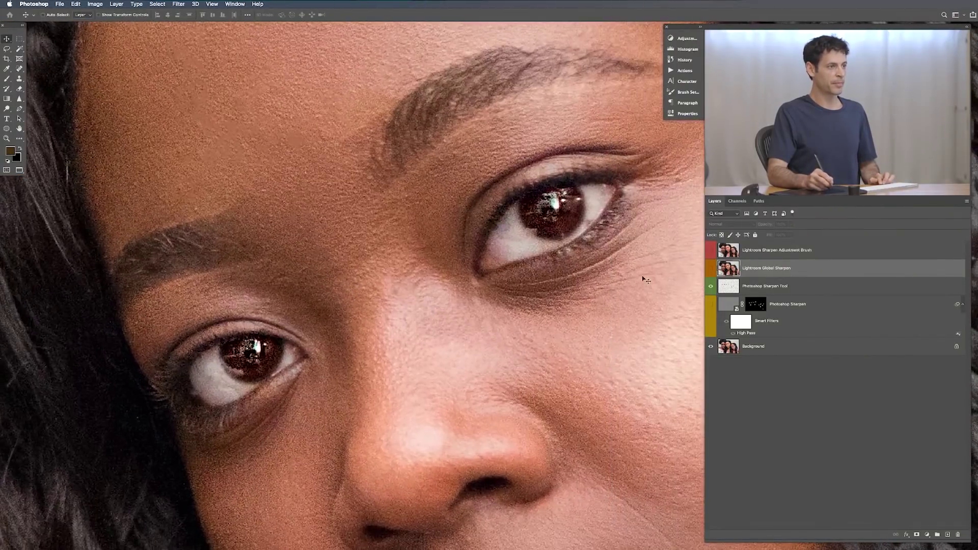
left_click(711, 252)
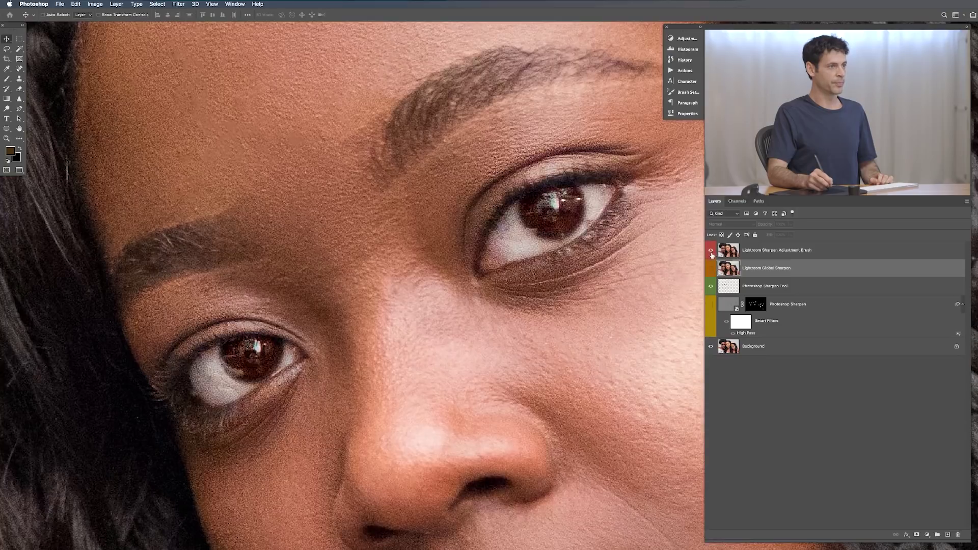
left_click(711, 253)
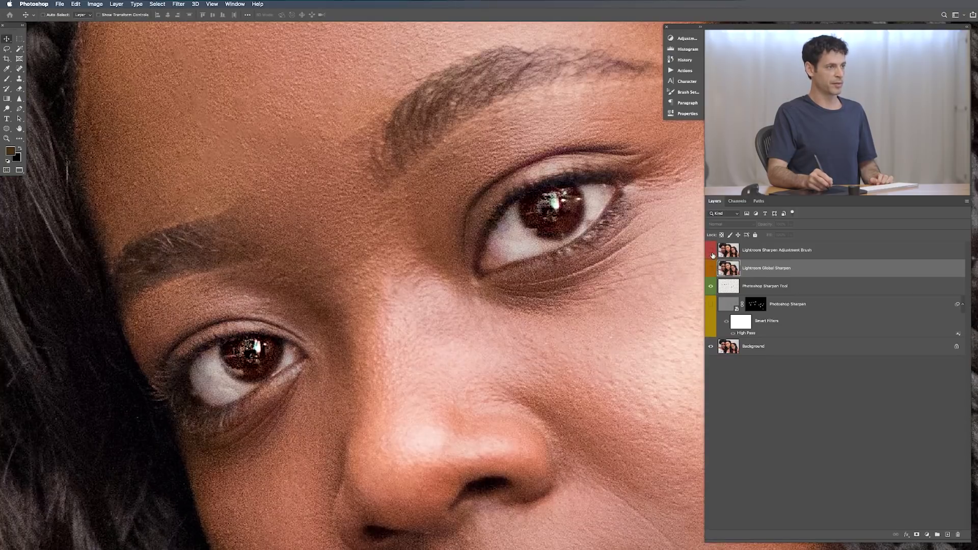
left_click(708, 254)
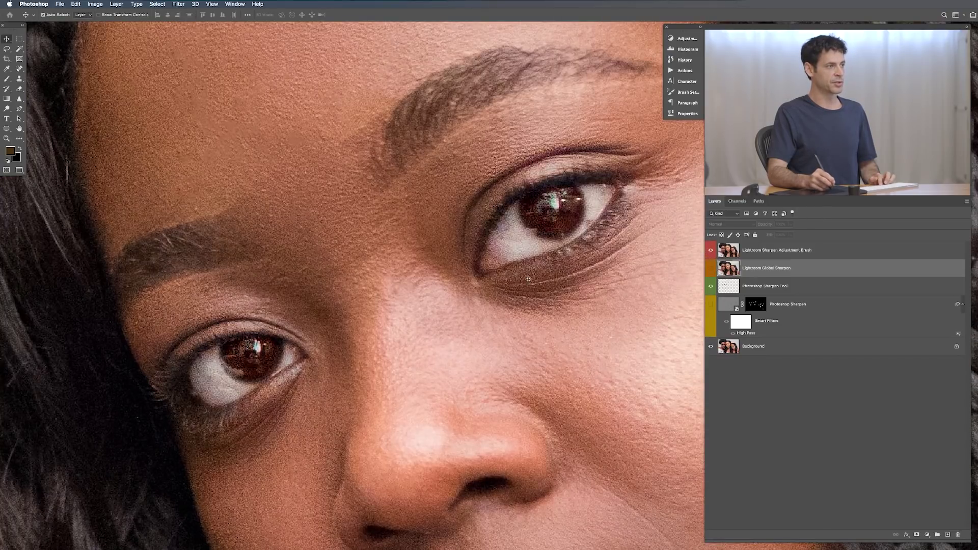
left_click(501, 281, "alt+super")
- Show only the Photoshop Sharpen layer over the Background and examine the middle woman's eyes and skin
left_click_drag(362, 291, 576, 399)
left_click_drag(364, 316, 505, 334)
left_click(458, 308)
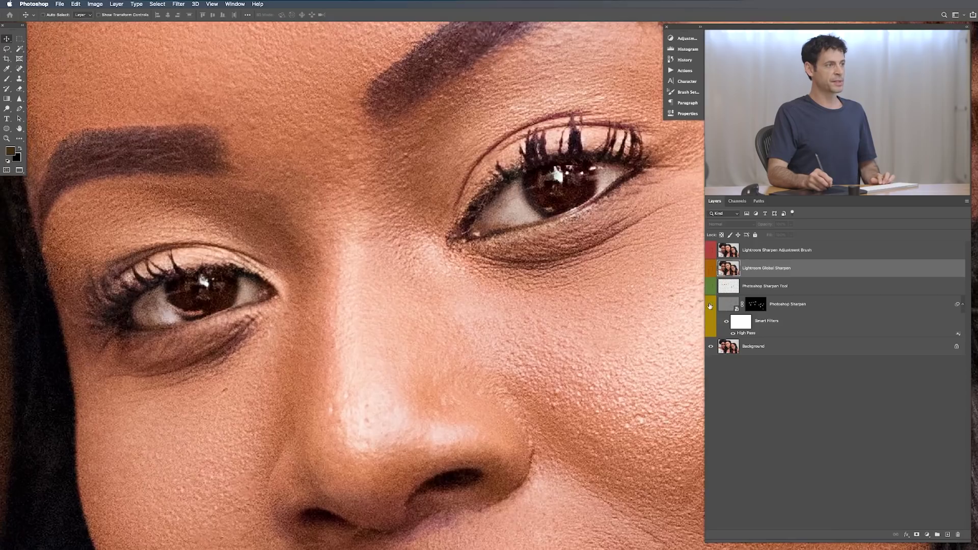
left_click(710, 305)
left_click(710, 306)
left_click_drag(313, 376, 292, 325)
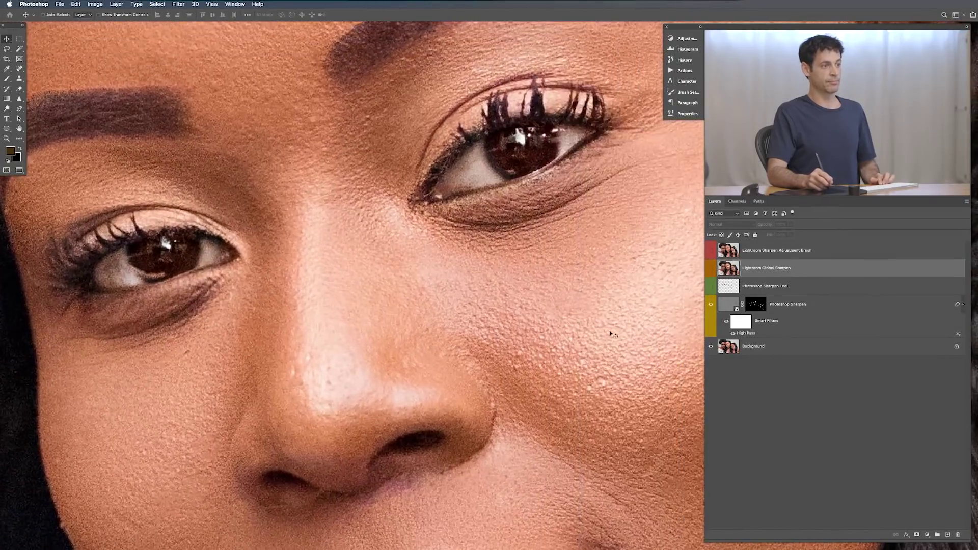
- Toggle the Photoshop Sharpen layer for a before-and-after comparison and check the radius setting of its High Pass smart filter
left_click(710, 305)
left_click(709, 305)
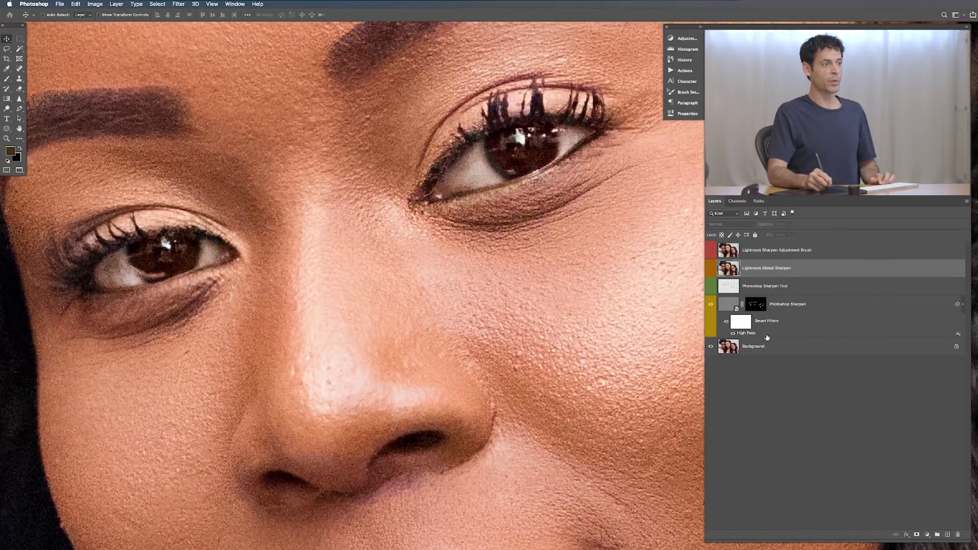
double_click(753, 333)
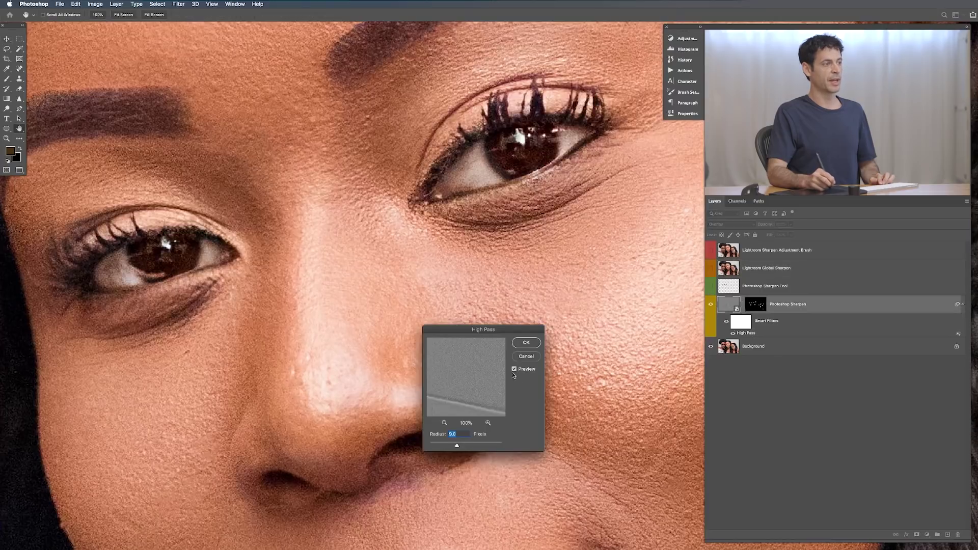
left_click(531, 346)
- Compare the middle woman's whole face with and without the Photoshop Sharpen layer
left_click_drag(539, 345, 509, 380)
left_click_drag(522, 393, 486, 341)
left_click(710, 306)
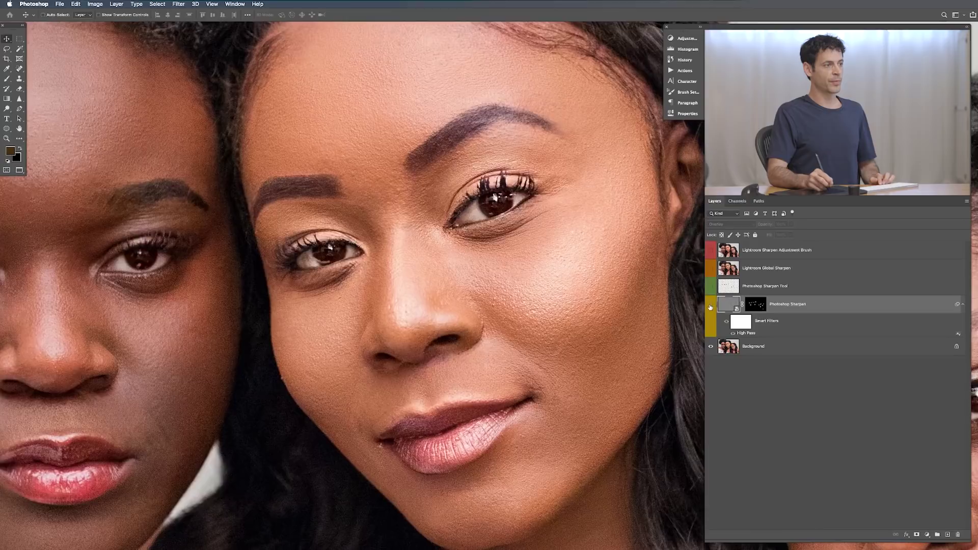
left_click(710, 306)
left_click(710, 306)
left_click(710, 305)
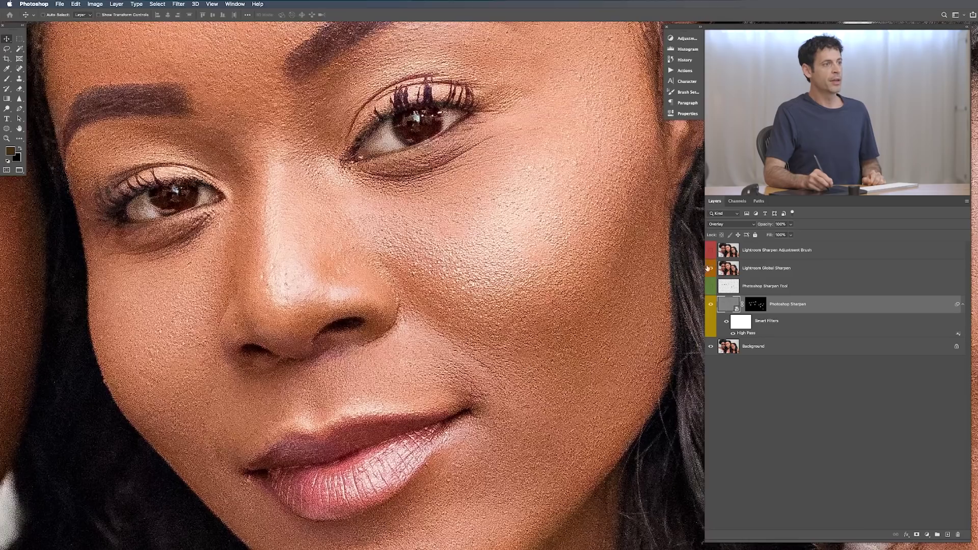
- Compare the Lightroom Sharpen Adjustment Brush layer with the Photoshop Sharpen layer on the middle woman's face
left_click(711, 253)
left_click(711, 253)
left_click(711, 253)
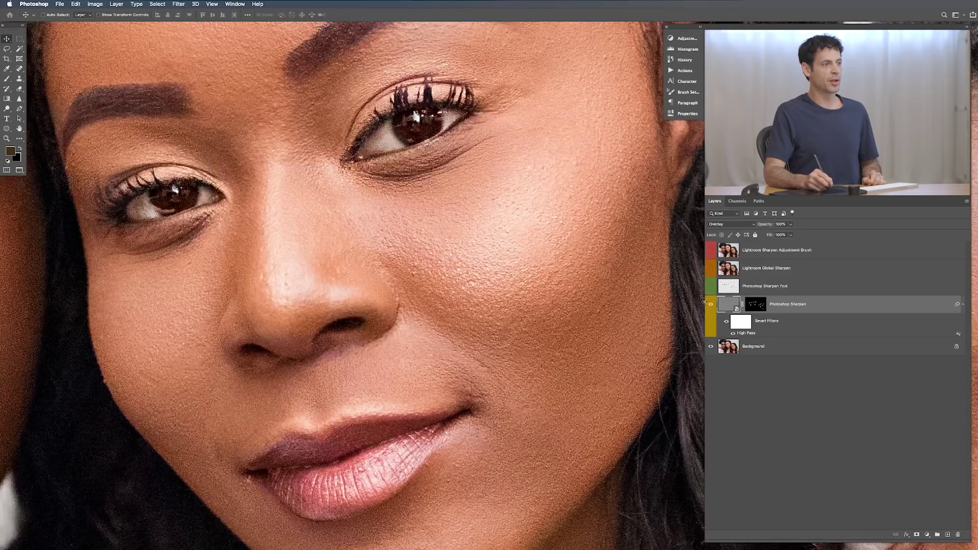
left_click(711, 304)
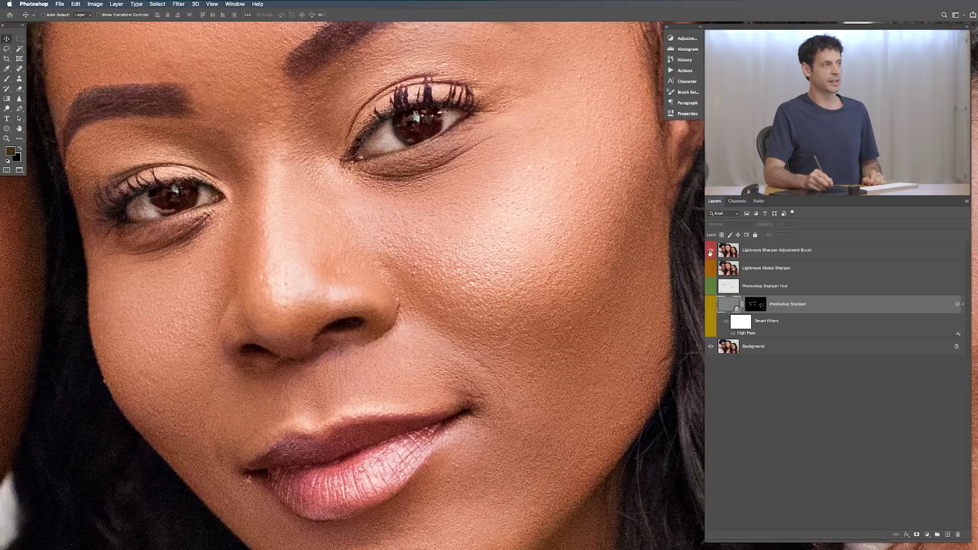
left_click(711, 251)
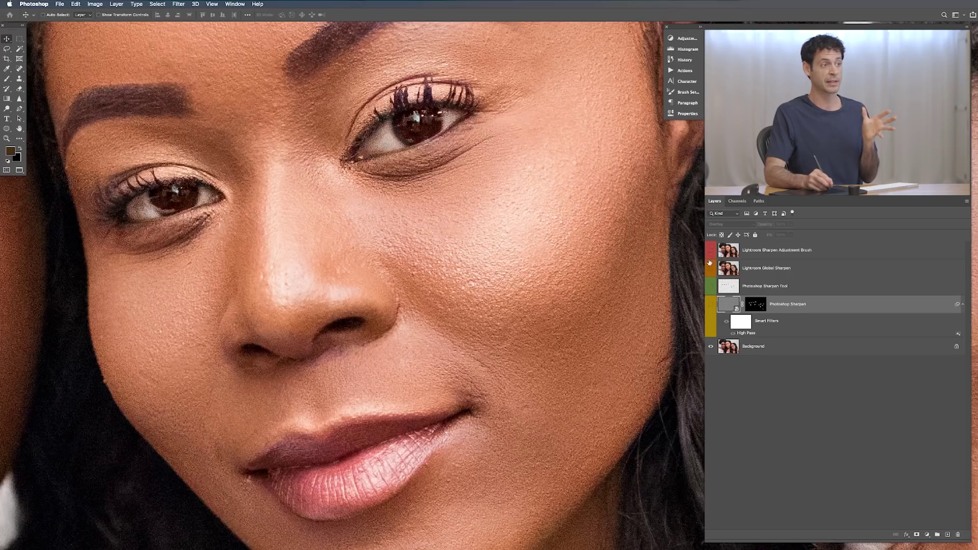
- Review the Lightroom Global Sharpen, Photoshop Sharpen Tool and Photoshop Sharpen layers one after another on the middle woman's face
left_click(709, 268)
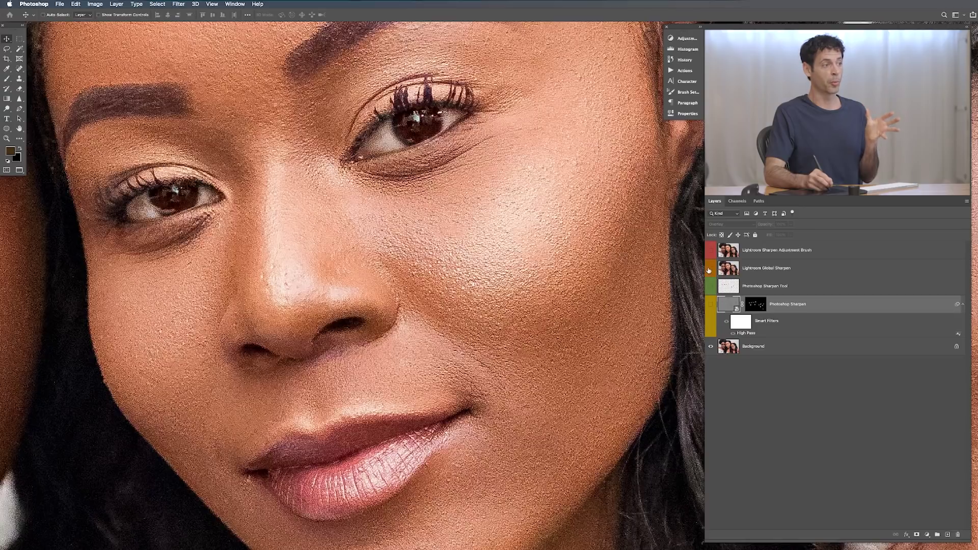
left_click(708, 269)
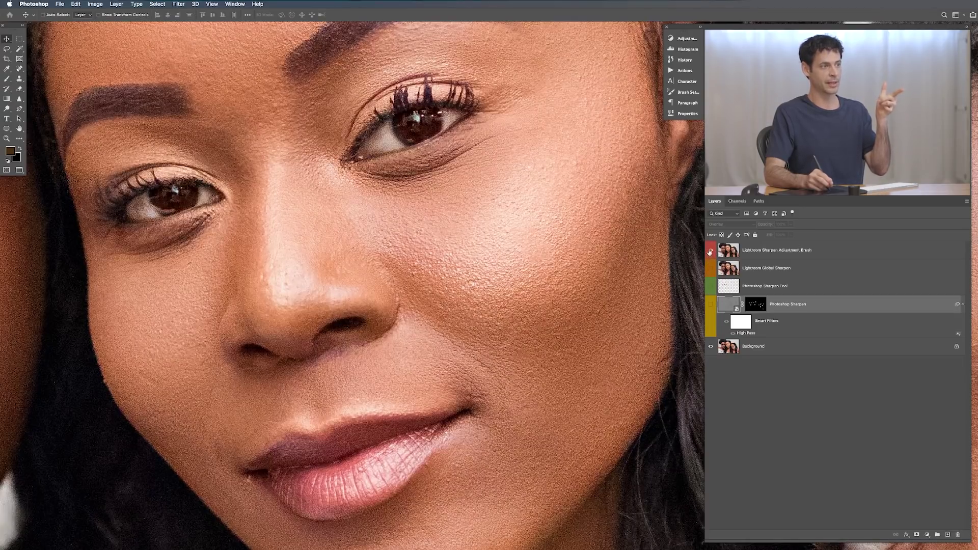
left_click(711, 287)
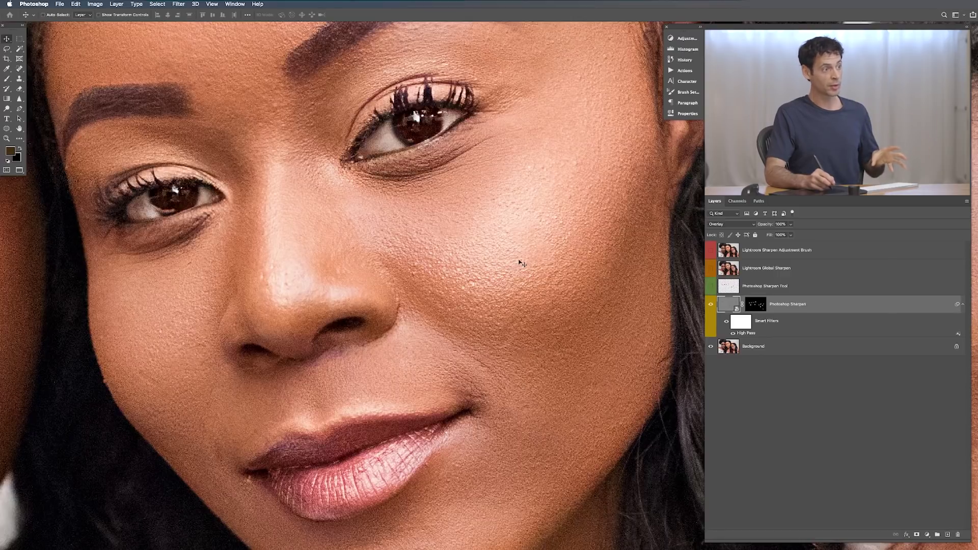
left_click(709, 304)
left_click(708, 305)
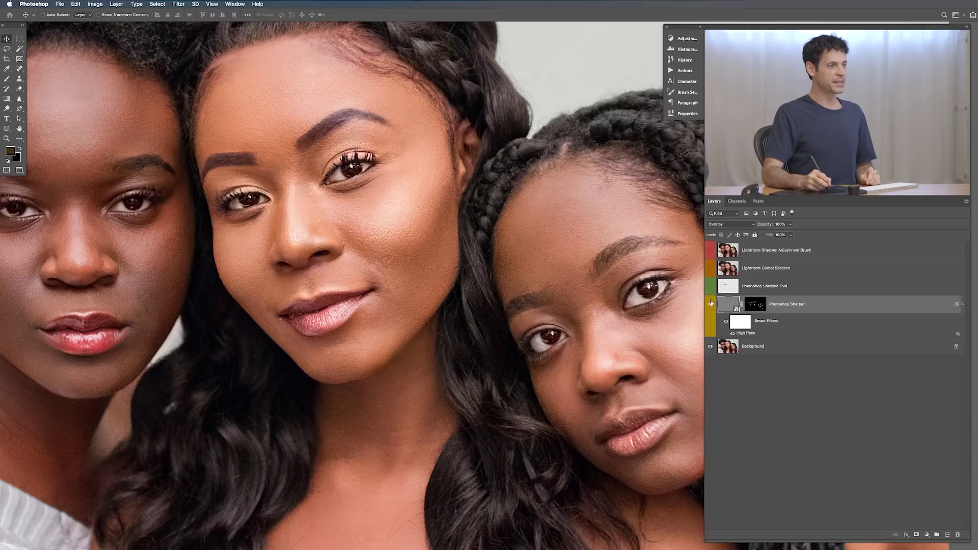
- Compare the Photoshop Sharpen and Lightroom Sharpen Adjustment Brush layers with all three women's faces in view
left_click(710, 306)
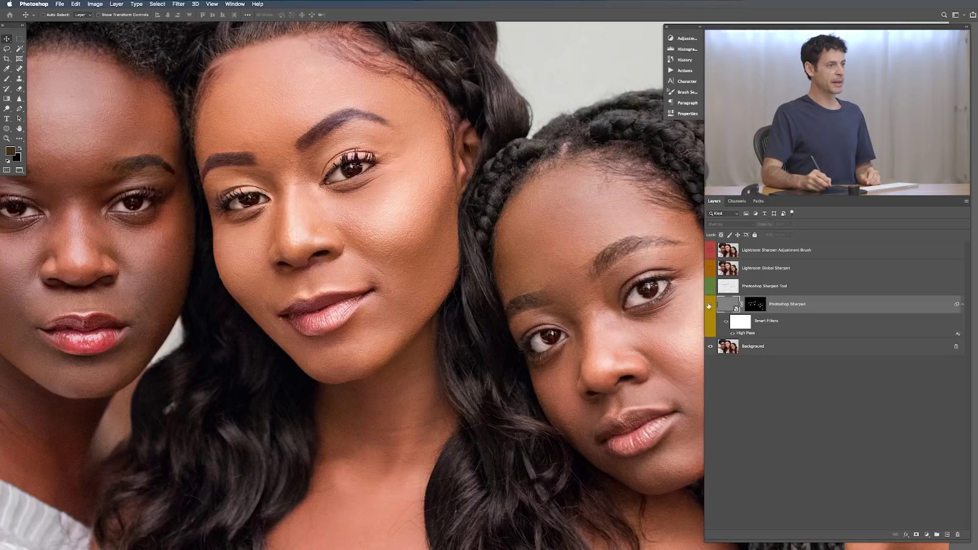
left_click(710, 305)
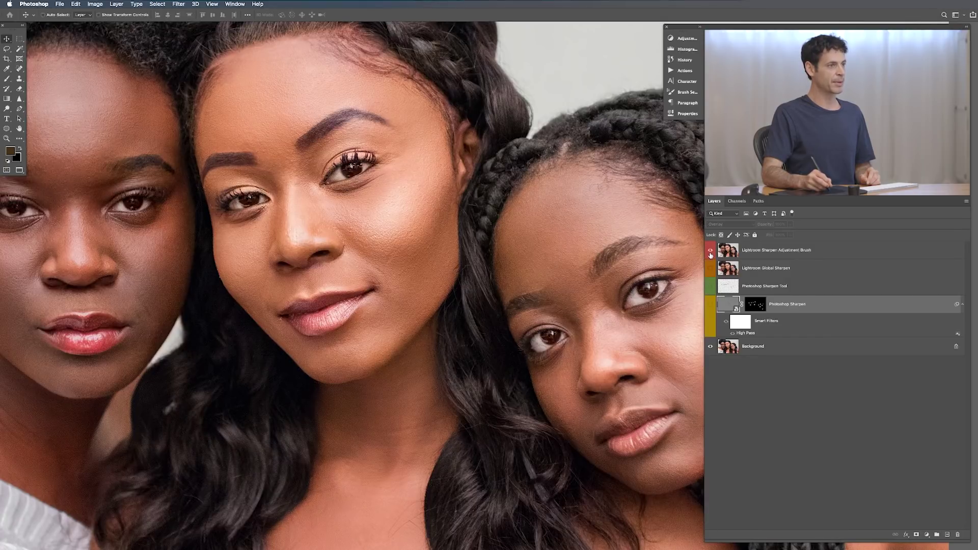
left_click(711, 305)
left_click(712, 305)
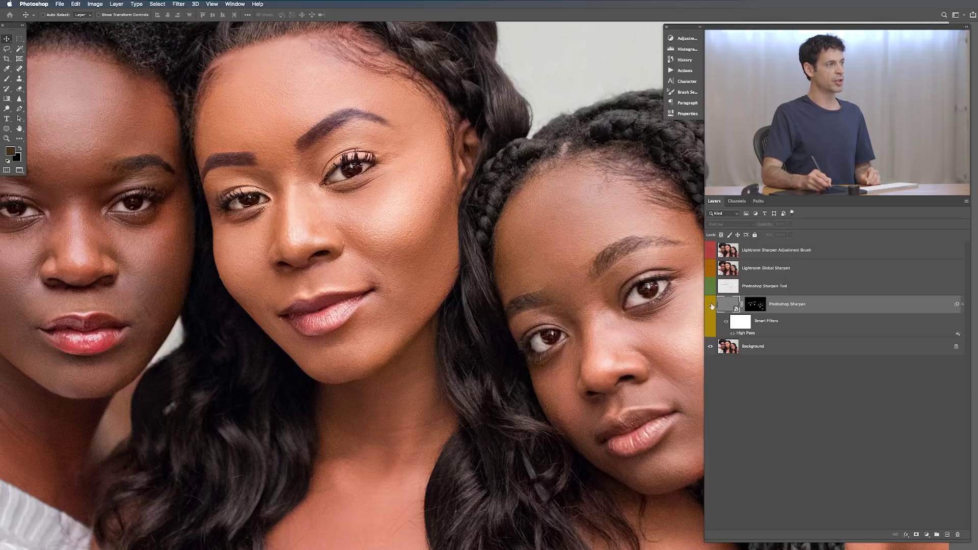
- Compare the Photoshop Sharpen and Lightroom Global Sharpen layers across all three faces, leaving only Photoshop Sharpen shown over the Background
left_click(711, 306)
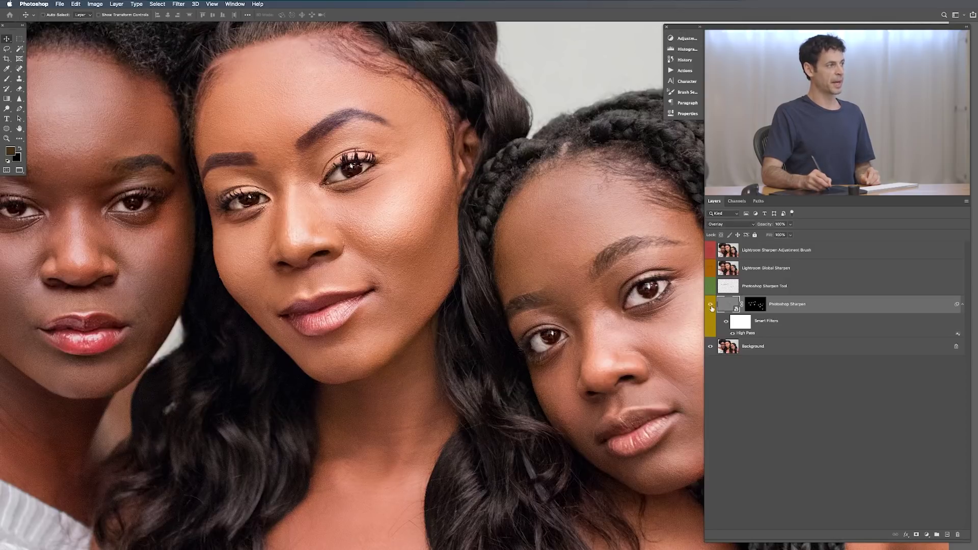
left_click(712, 306)
left_click(712, 305)
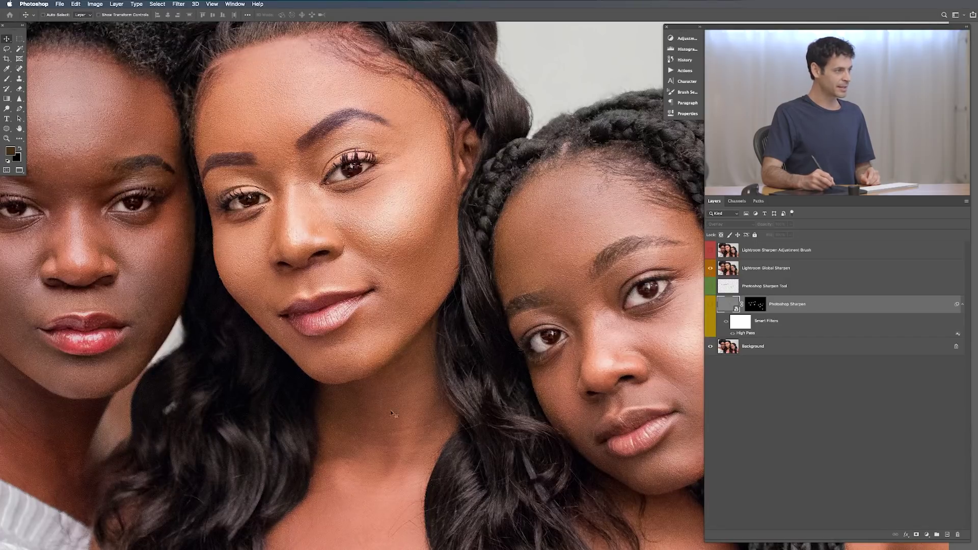
left_click(711, 268)
left_click(710, 305)
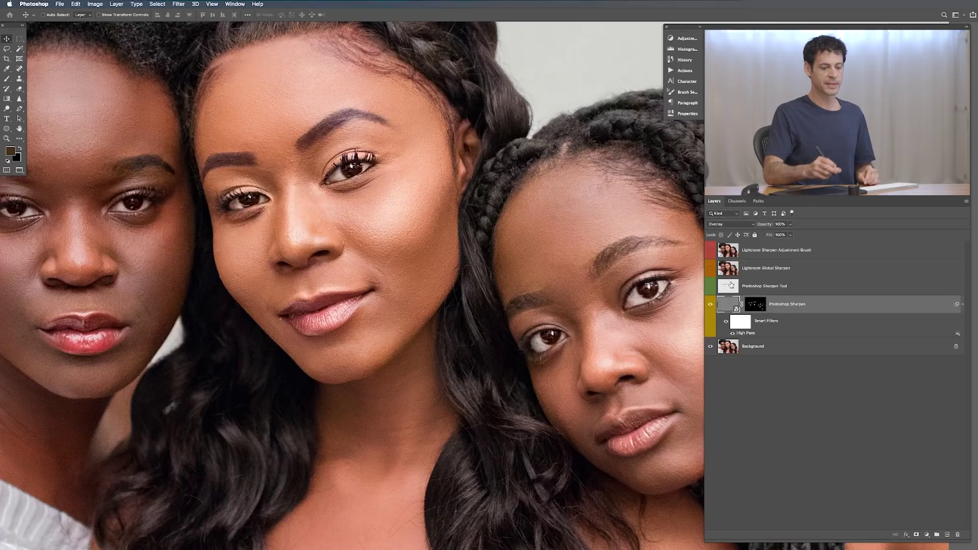